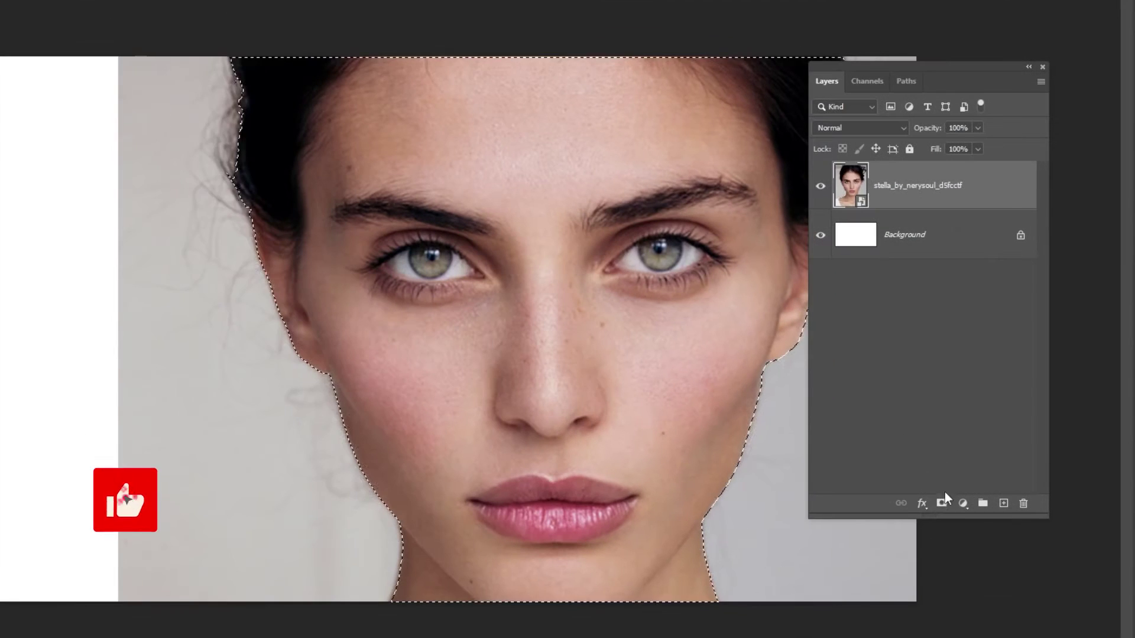
Cut the woman out of her background with a layer mask, then rasterize the portrait layer and apply the mask
click(961, 465)
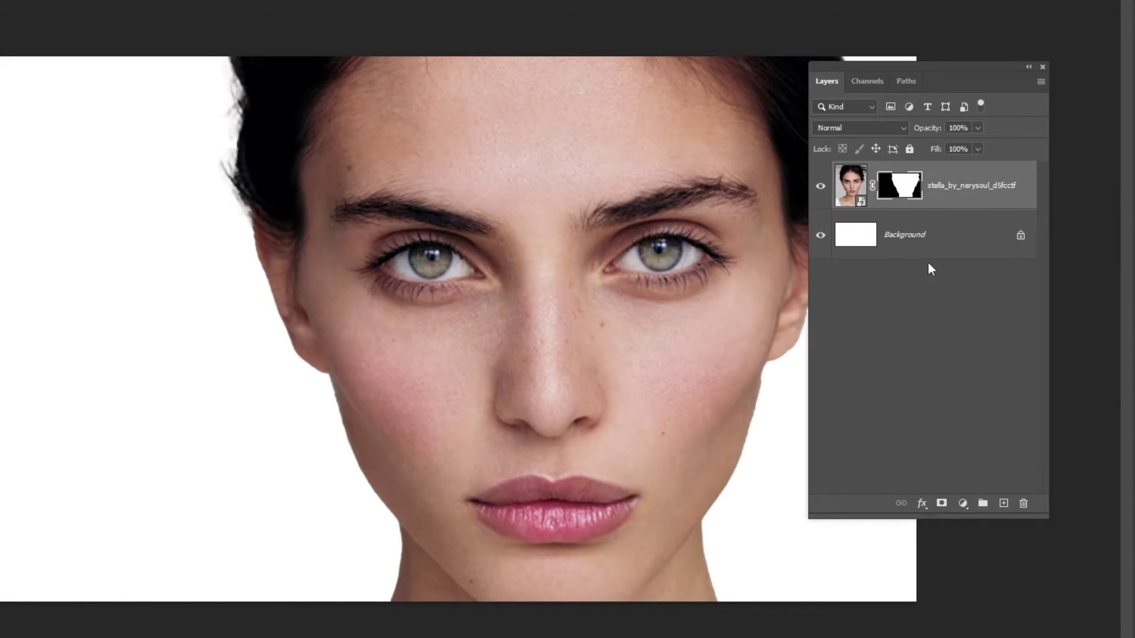
right_click(950, 192)
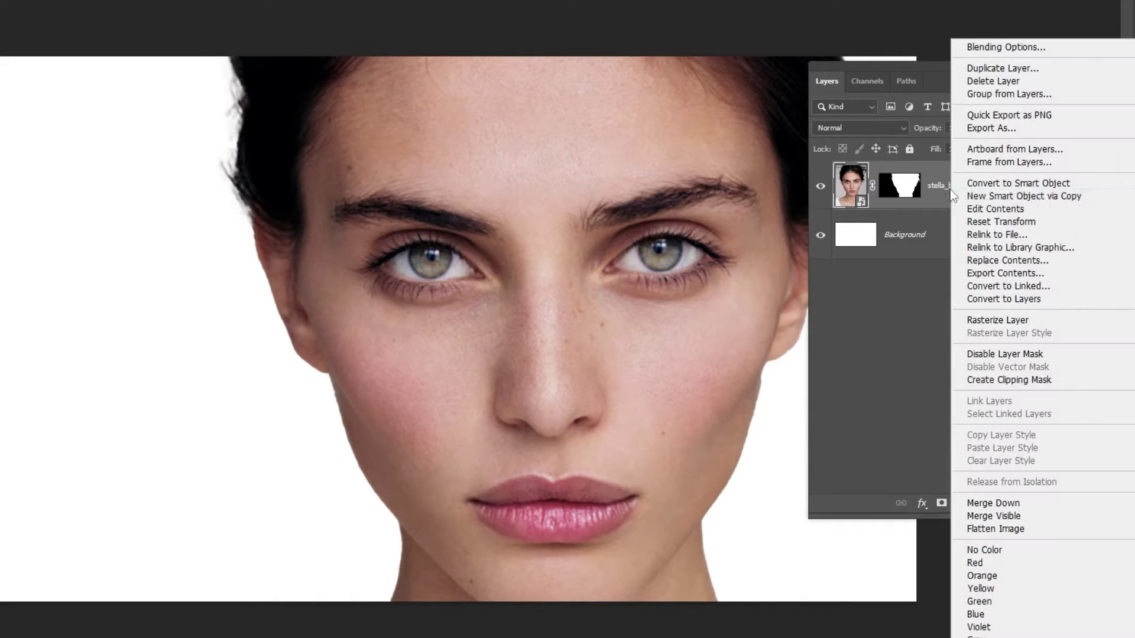
click(973, 320)
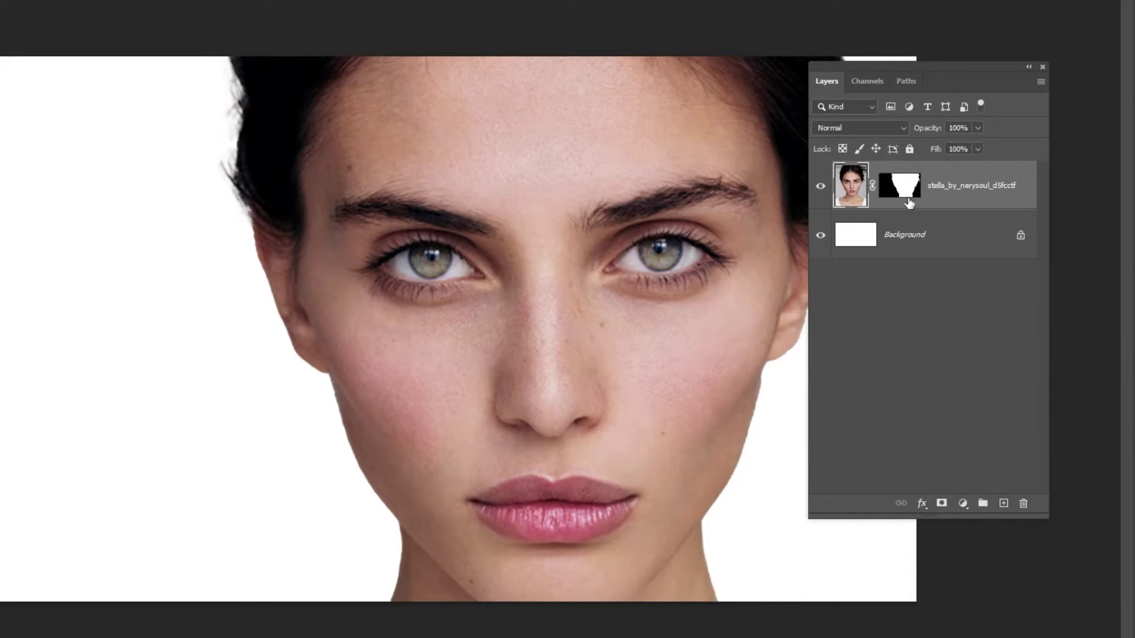
click(1021, 503)
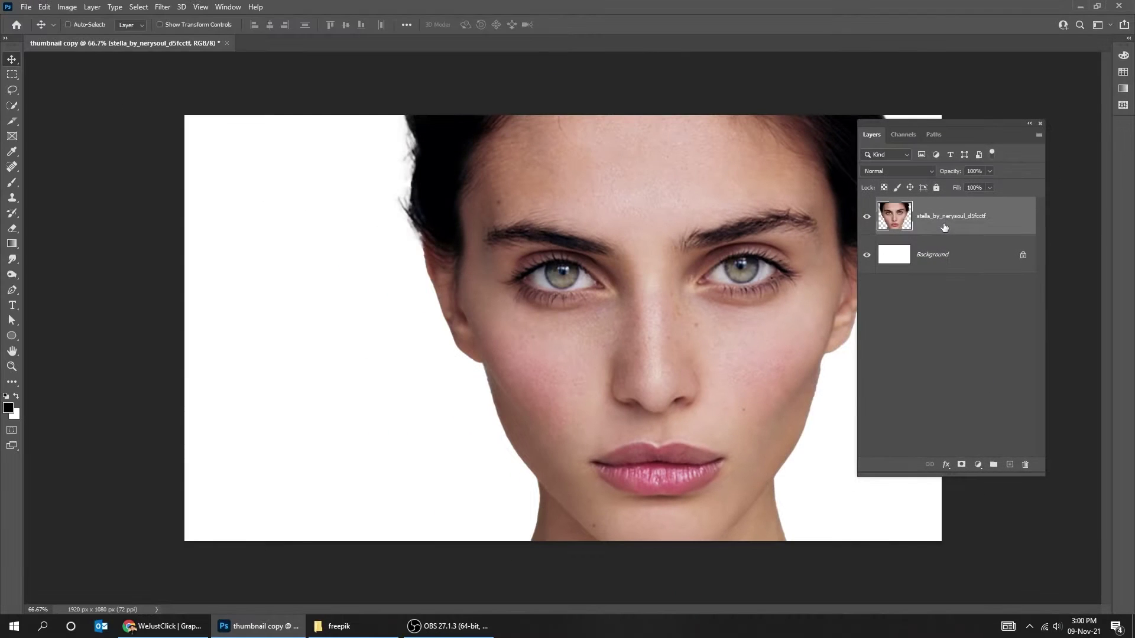
Move the cut-out portrait to the right side of the canvas, leaving the left half empty
key(Tab)
drag(653, 324, 812, 342)
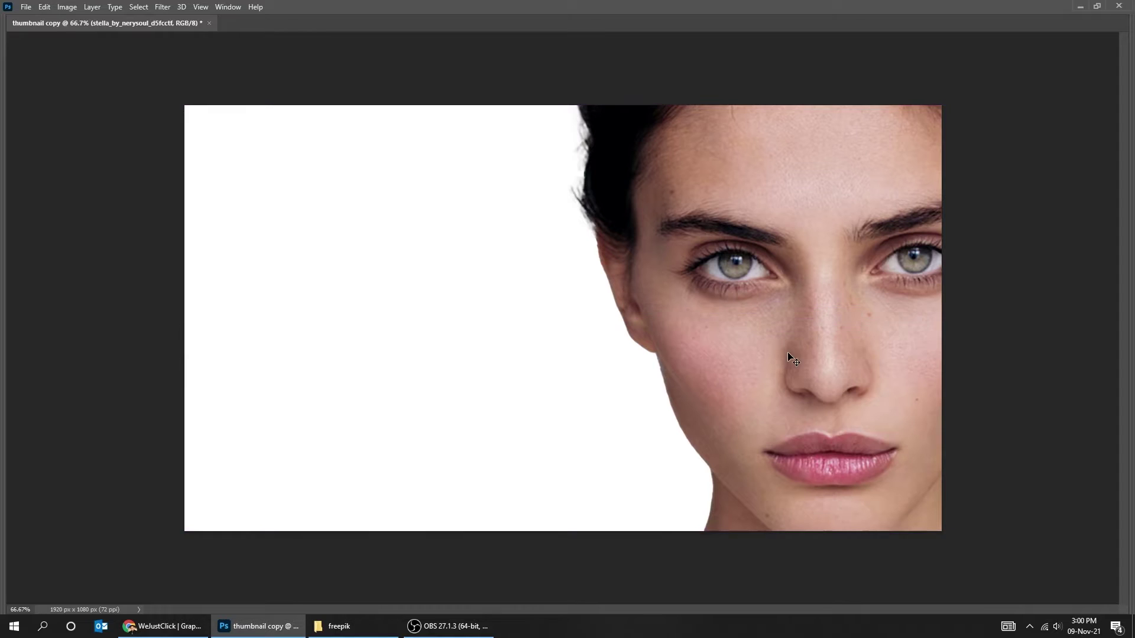
key(Tab)
Duplicate the portrait layer twice and hide the two lower portrait layers
key(ctrl+j)
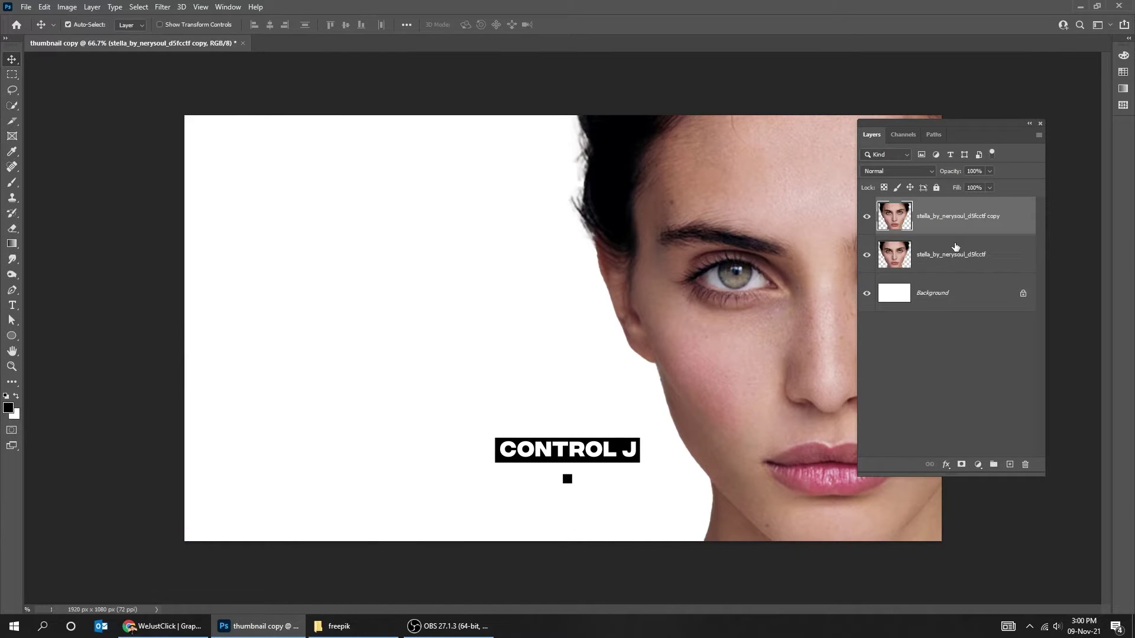
key(ctrl+j)
click(868, 292)
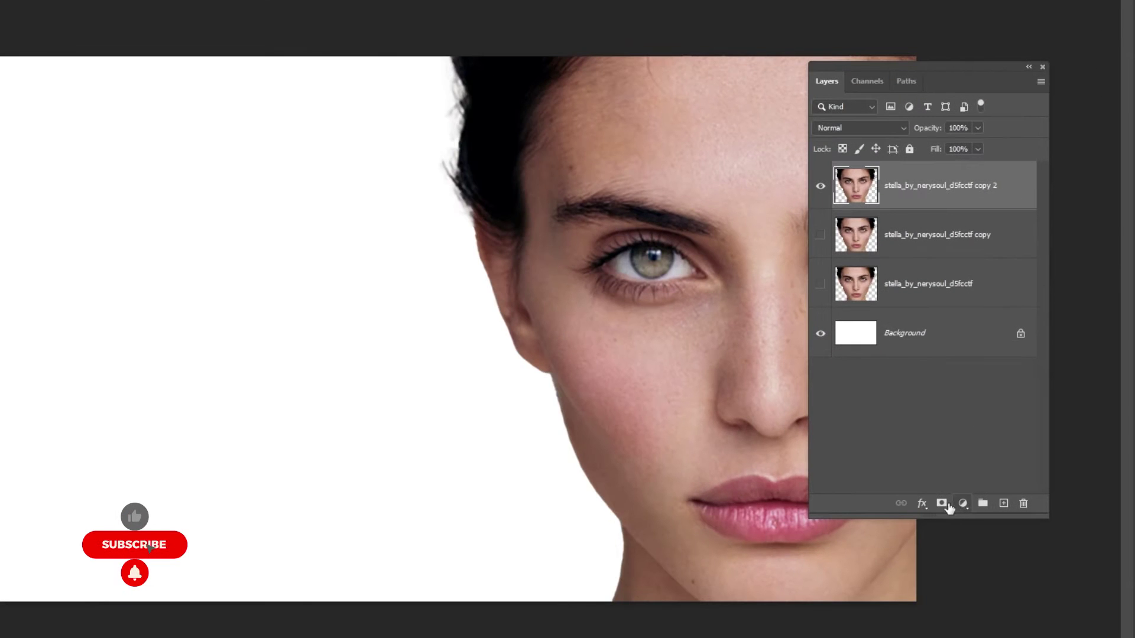
Add a layer mask to the top portrait copy, choose the 002_Explosion brush and open the brush tip settings
click(962, 464)
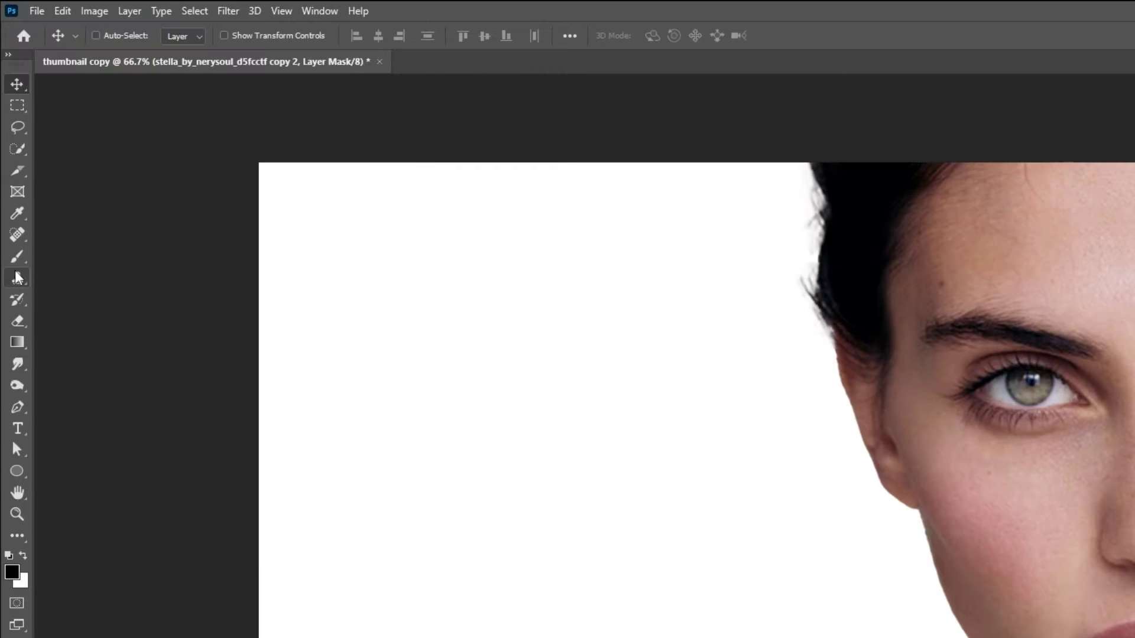
click(19, 257)
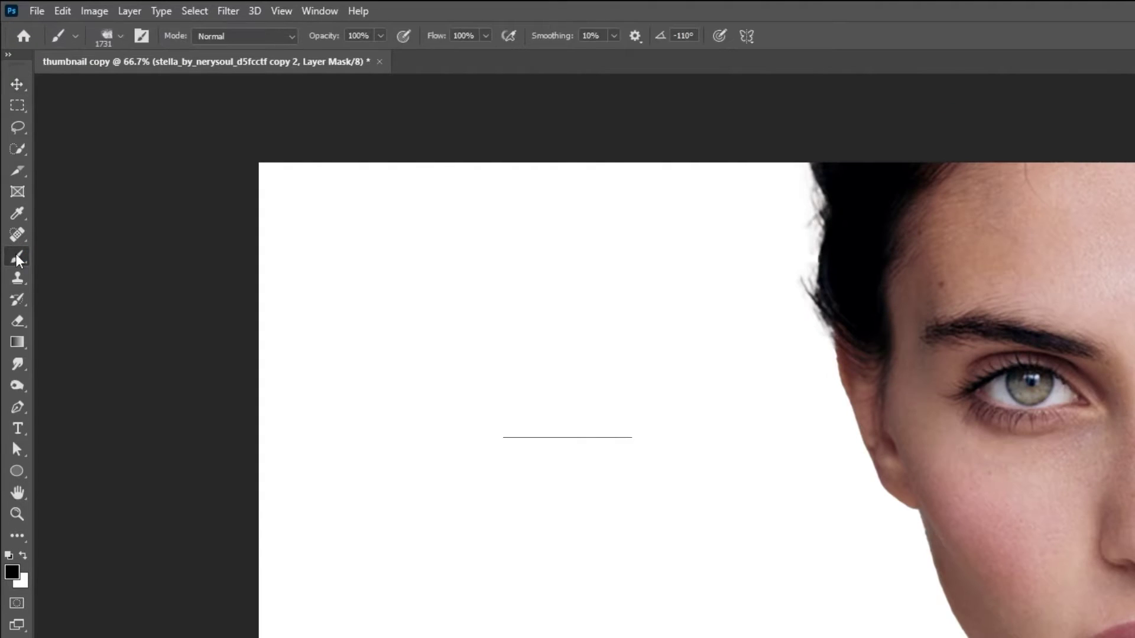
key(F5)
click(142, 160)
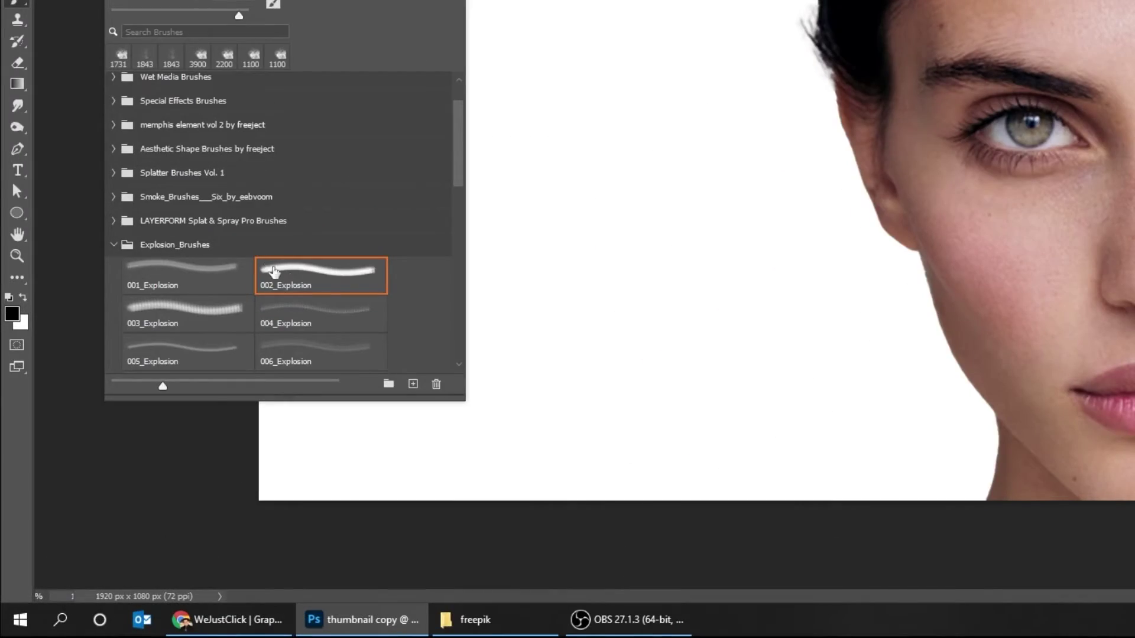
key(F5)
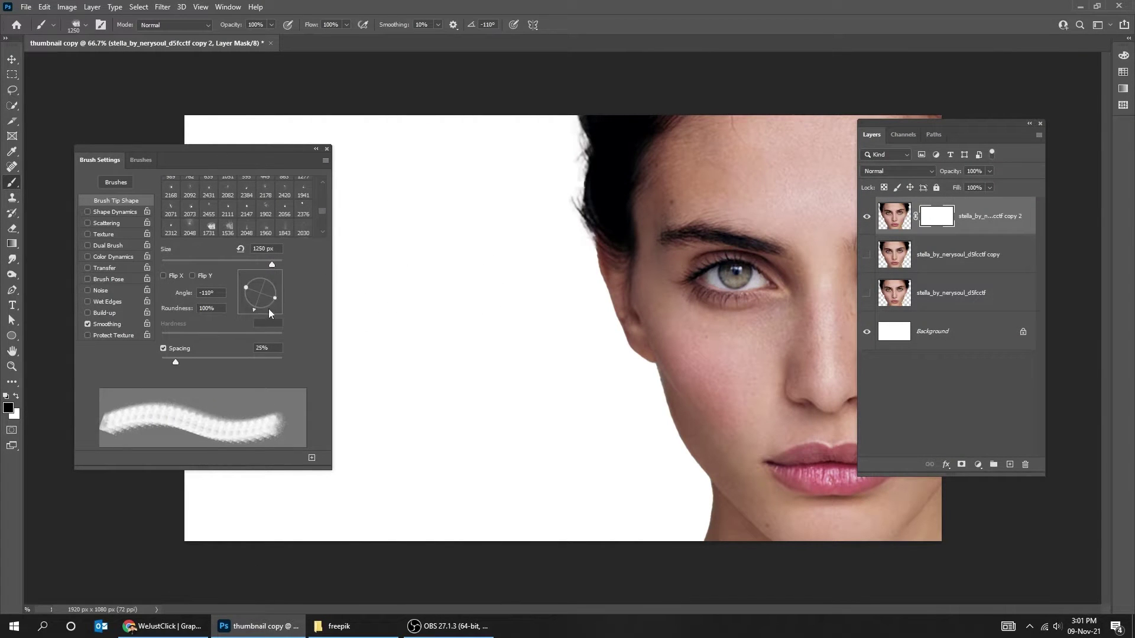
Paint black particle stamps on the mask along the hair, ear, cheek and neck edge, reducing the brush to 900 px
click(550, 222)
click(561, 217)
drag(532, 320, 573, 393)
key([)
key([)
key([)
key([)
click(600, 405)
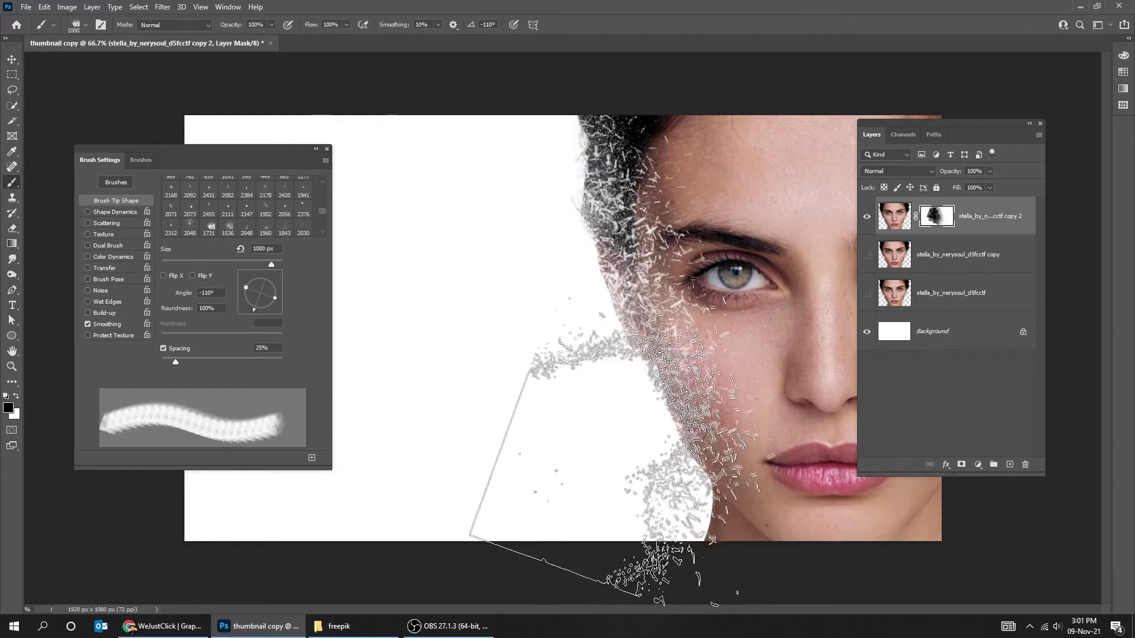
key([)
click(643, 491)
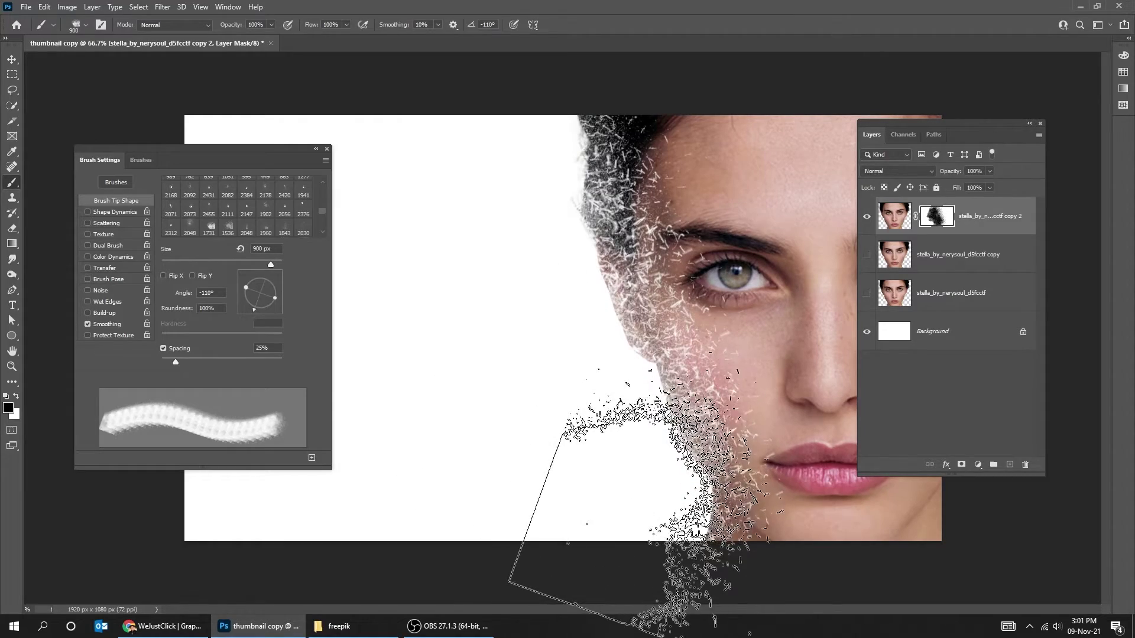
click(560, 285)
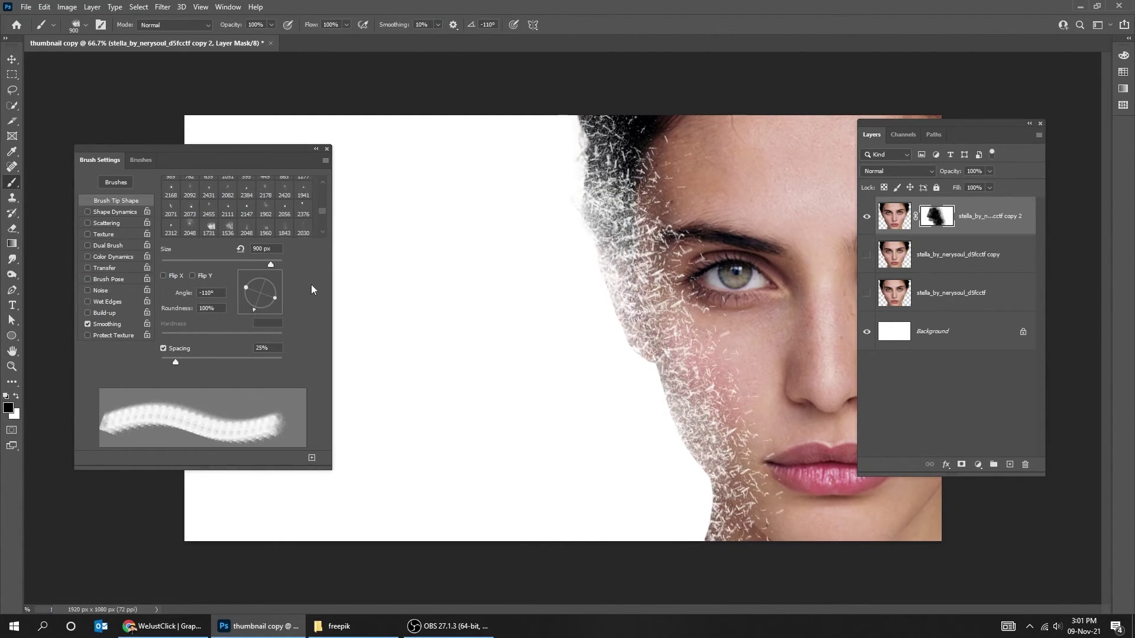
Set the brush angle to -83°, scatter more particles over the hair and eye edge, and enlarge the brush to 1300 px
mouse_move(258, 304)
mouse_down()
mouse_move(245, 295)
mouse_move(276, 300)
mouse_move(262, 307)
mouse_up()
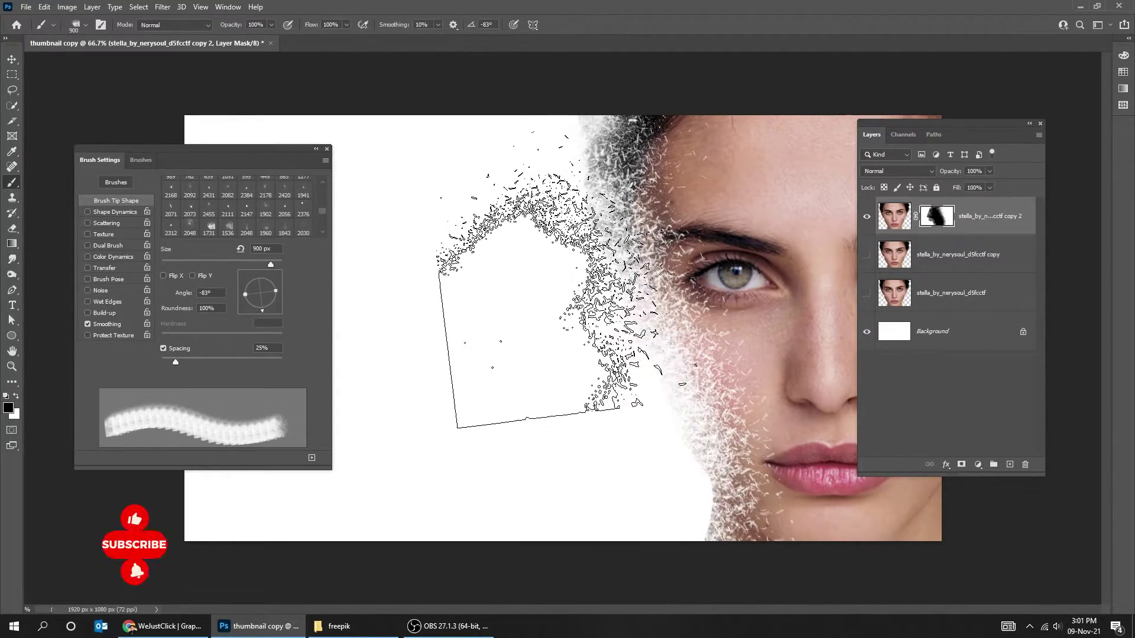
key(bracketright)
key(bracketright)
key(bracketright)
key(bracketright)
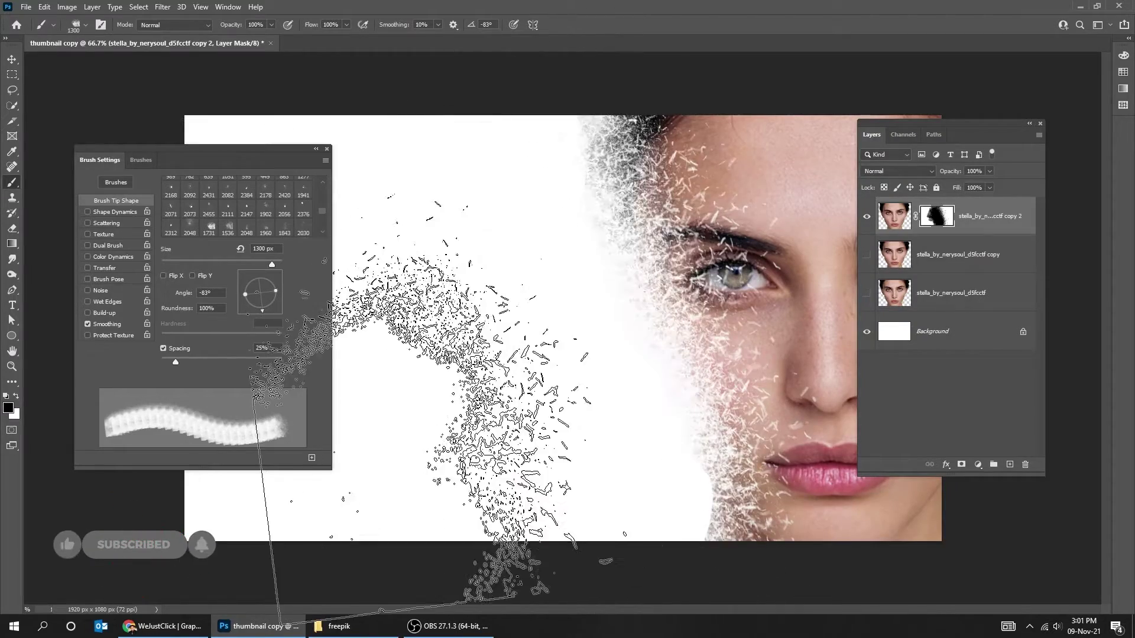
Set the brush angle to -113°, stamp more particles over the cheek and mouth edge, and undo the last stamp
drag(262, 308, 253, 309)
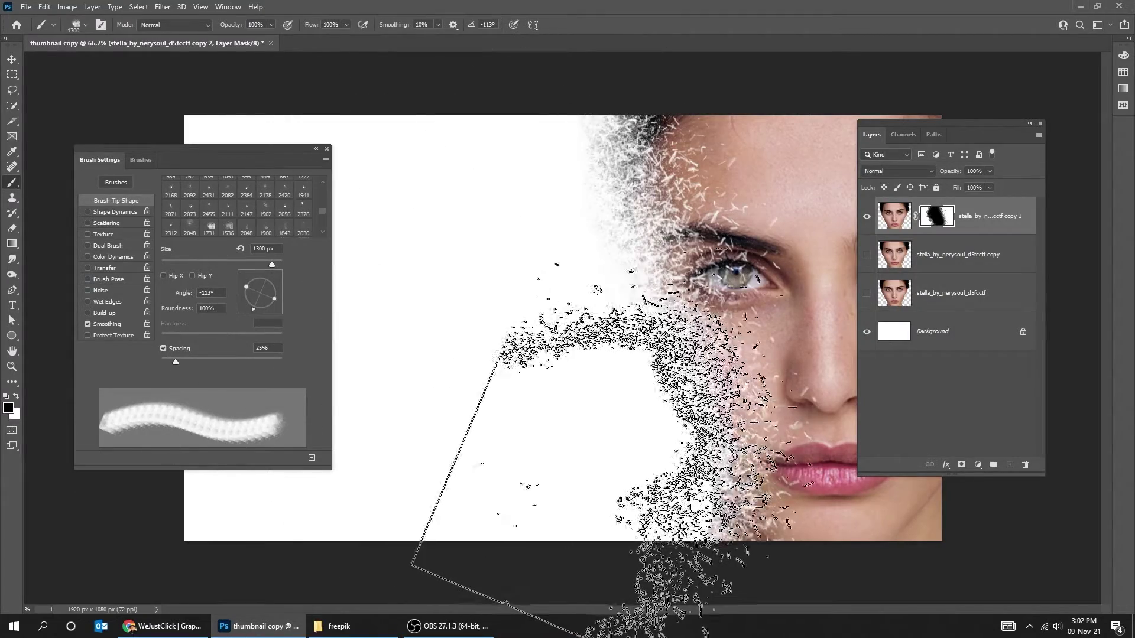
click(749, 372)
key(ctrl+z)
key(v)
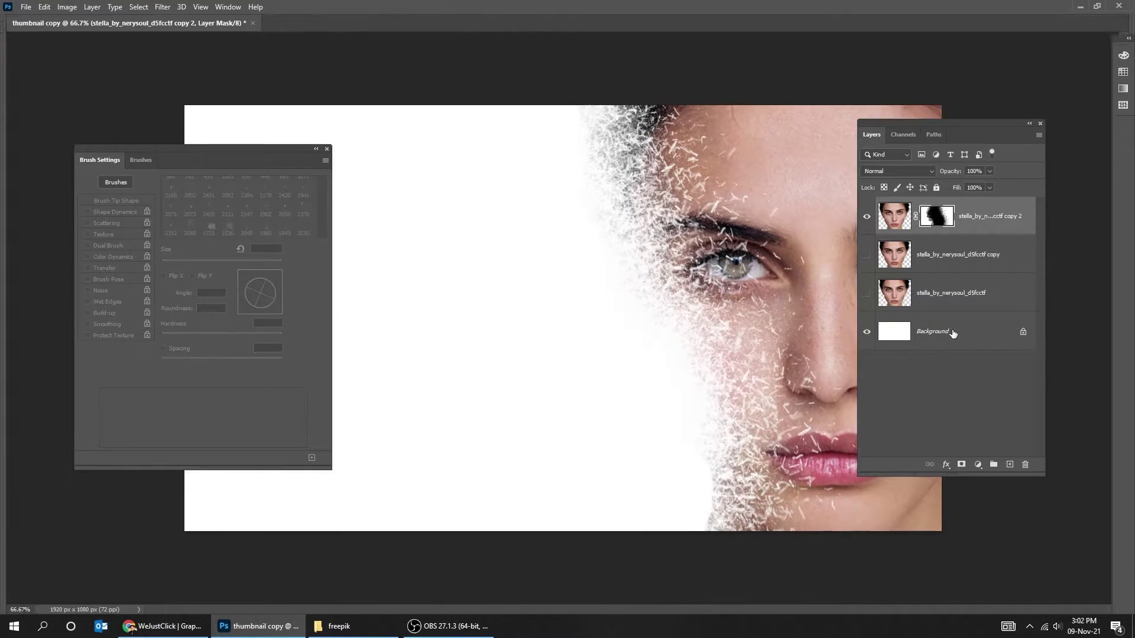
Select and show the middle portrait copy, and close the brush settings
click(929, 261)
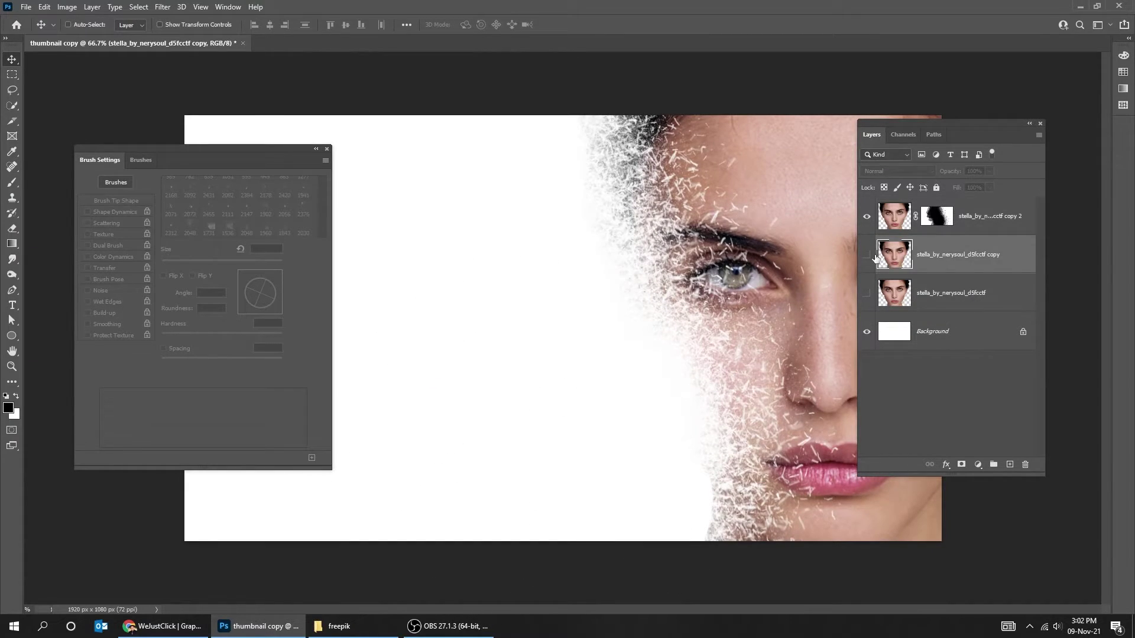
click(868, 254)
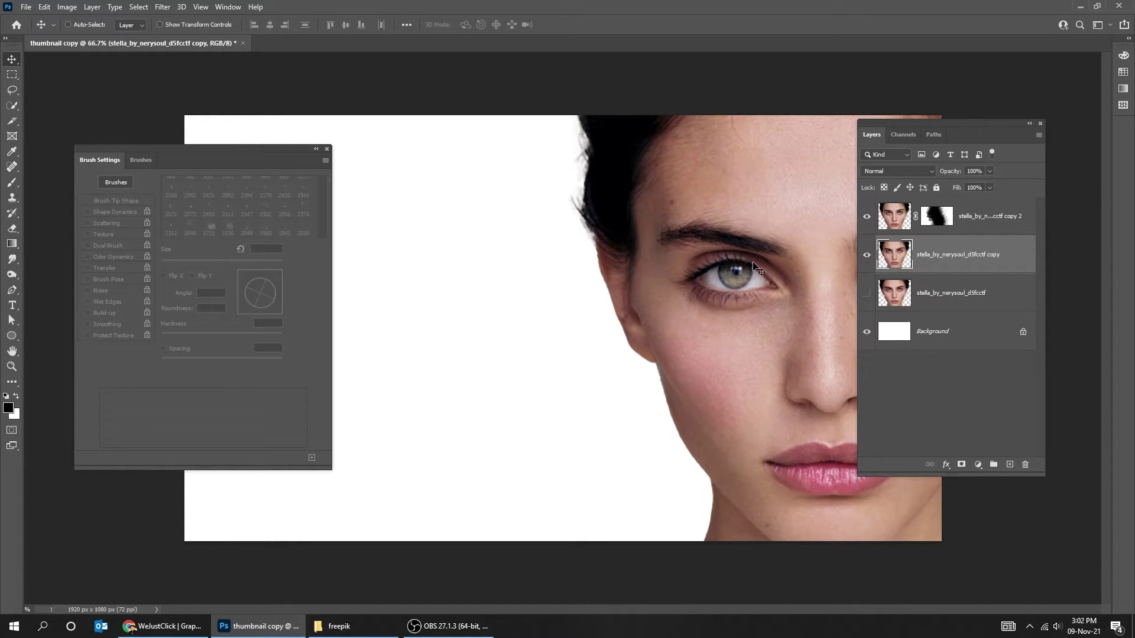
click(326, 149)
Open Liquify on the middle copy and pull the hair, ear, cheek and neck outward to the left with a 200 brush
click(157, 8)
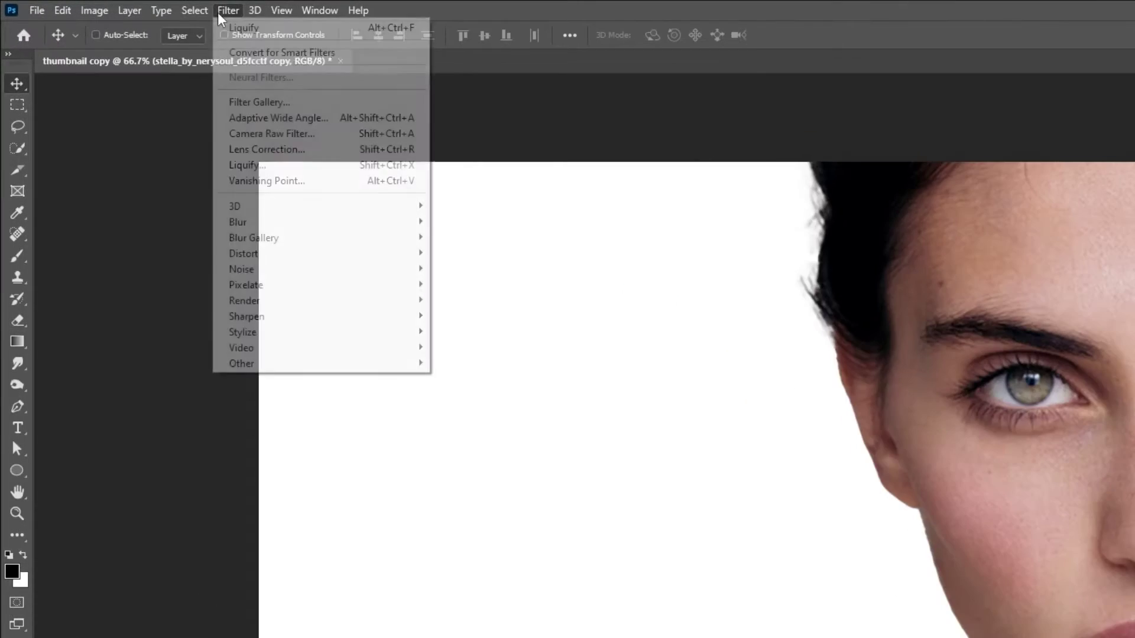
click(295, 165)
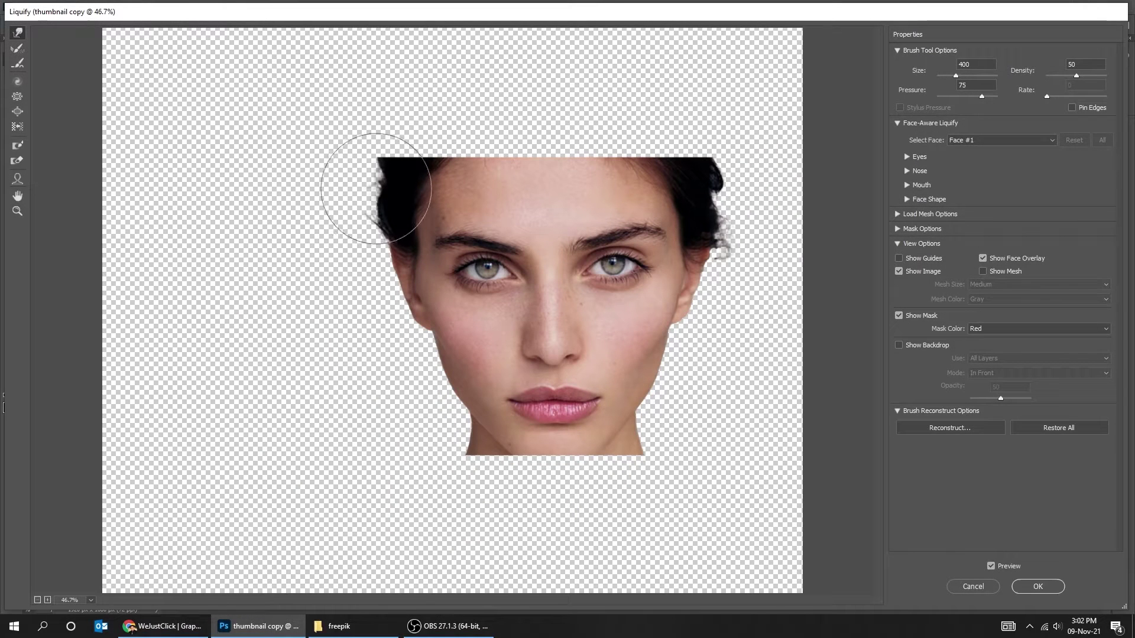
mouse_move(376, 188)
mouse_down()
mouse_move(271, 187)
mouse_move(370, 176)
mouse_move(325, 183)
mouse_up()
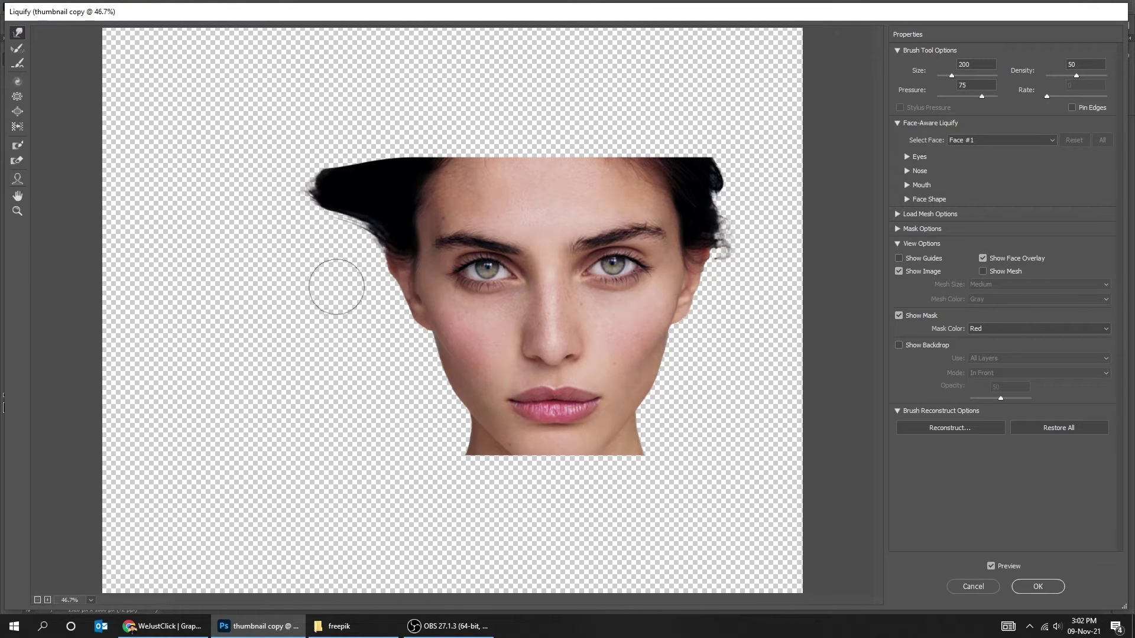
mouse_move(408, 321)
mouse_down()
mouse_move(379, 272)
mouse_move(314, 231)
mouse_move(383, 352)
mouse_up()
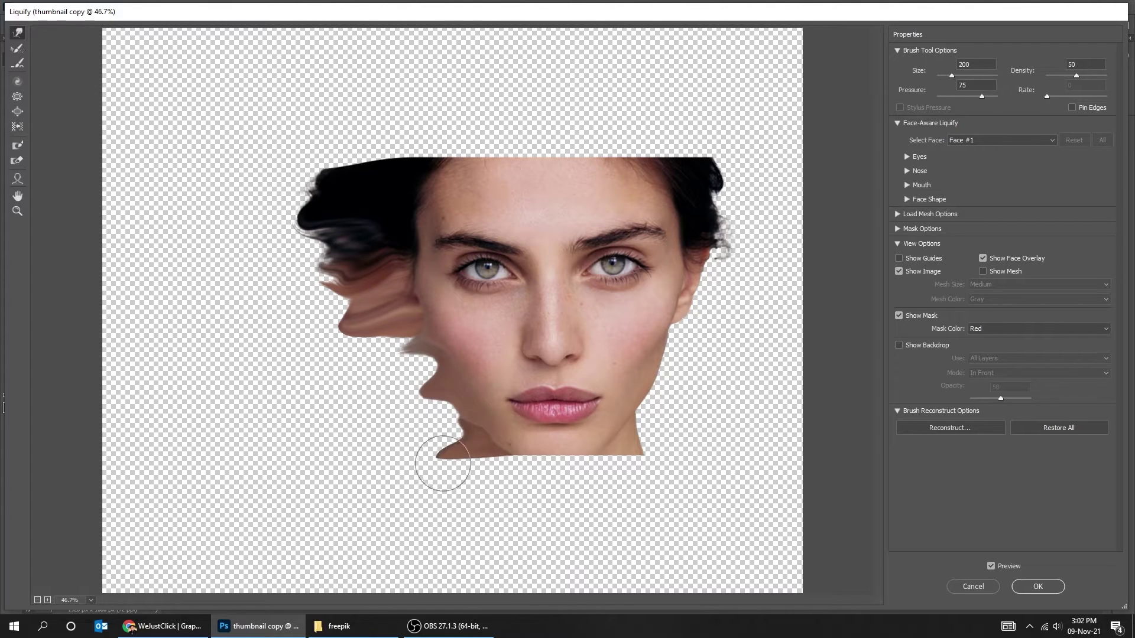
mouse_move(380, 416)
mouse_down()
mouse_move(368, 359)
mouse_move(357, 380)
mouse_up()
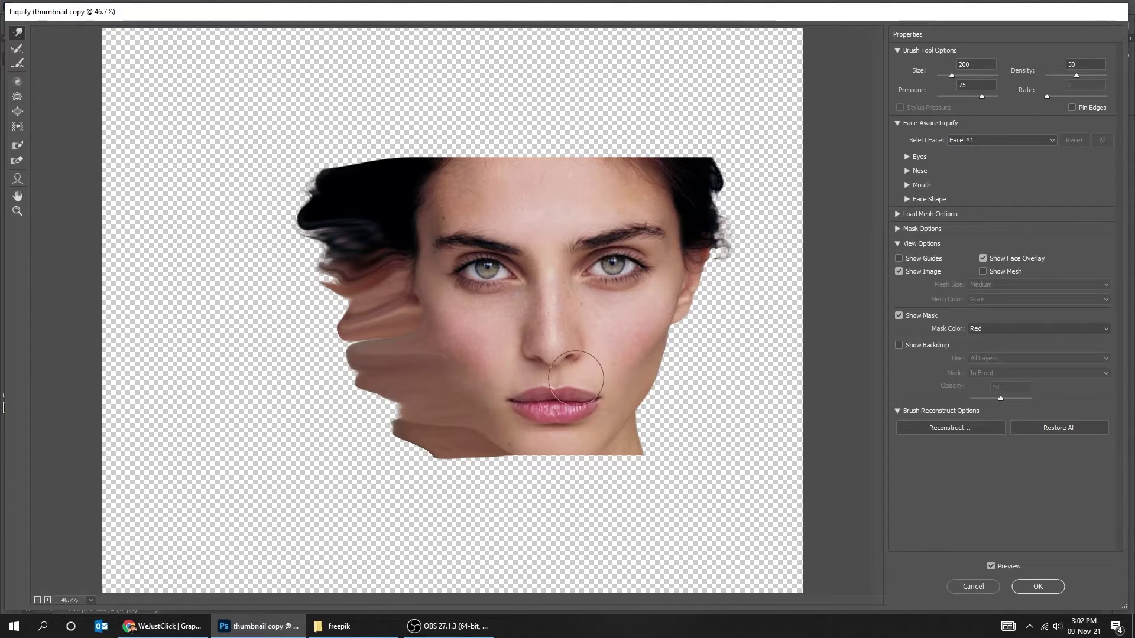
Enlarge the Liquify brush to 600 and smear the neck, cheek and hair out to the canvas's left edge
key(bracketright)
drag(381, 437, 250, 442)
mouse_move(357, 459)
mouse_down()
mouse_move(252, 470)
mouse_move(112, 442)
mouse_up()
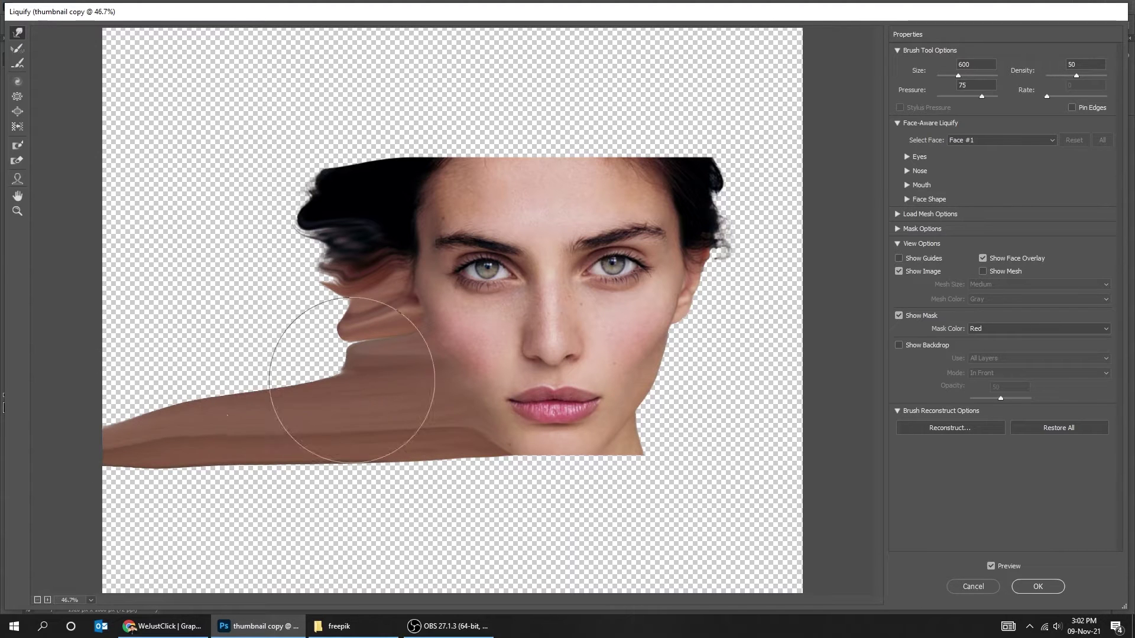
drag(351, 379, 207, 355)
mouse_move(229, 312)
mouse_down()
mouse_move(157, 215)
mouse_move(253, 152)
mouse_move(299, 292)
mouse_move(225, 268)
mouse_move(103, 259)
mouse_up()
Reduce the Liquify brush to 300, fill the remaining gaps in the smeared skin and hair, and apply the distortion
key(bracketleft)
key(bracketleft)
key(bracketleft)
mouse_move(251, 349)
mouse_down()
mouse_move(185, 372)
mouse_move(64, 385)
mouse_up()
drag(145, 395, 77, 393)
mouse_move(145, 355)
mouse_down()
mouse_move(66, 322)
mouse_move(223, 251)
mouse_move(104, 416)
mouse_move(293, 288)
mouse_move(256, 258)
mouse_move(135, 335)
mouse_up()
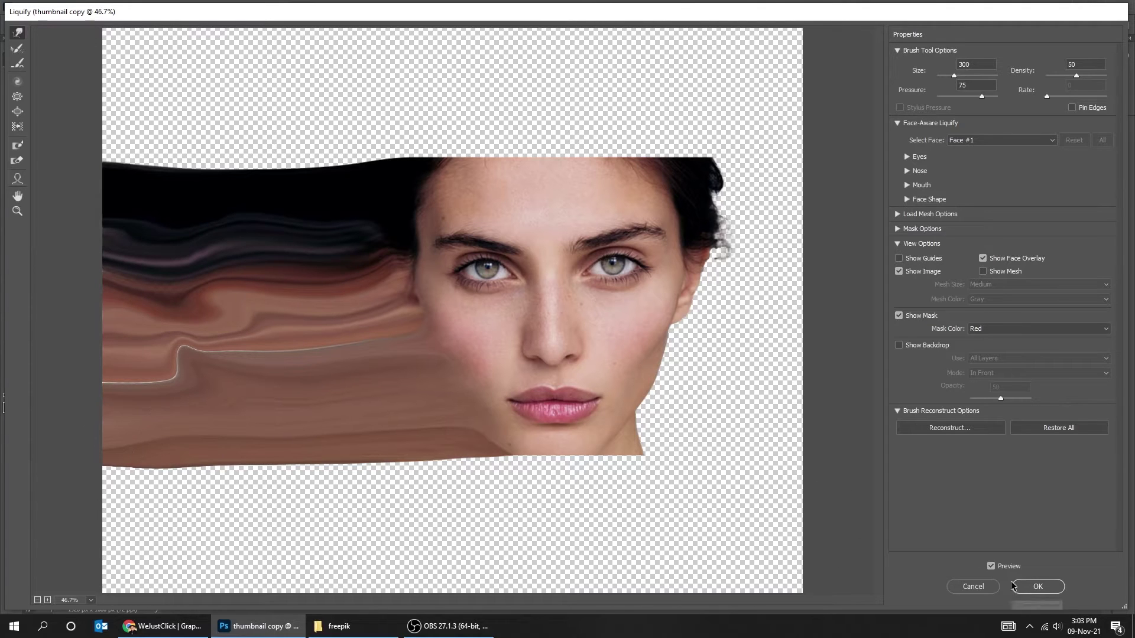
drag(290, 170, 279, 165)
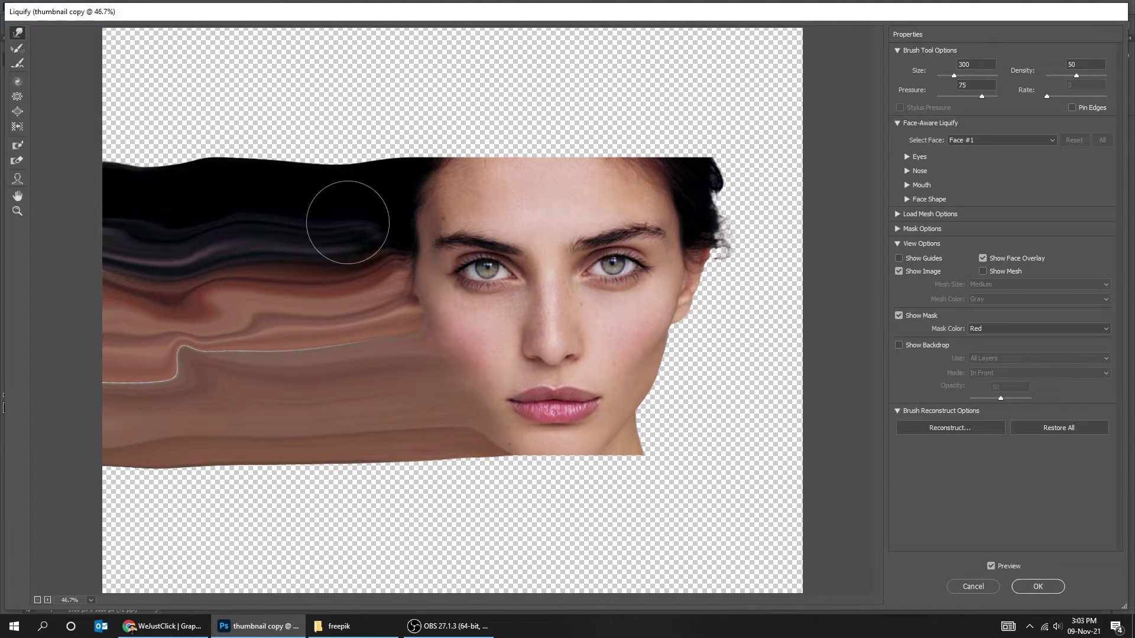
click(1036, 587)
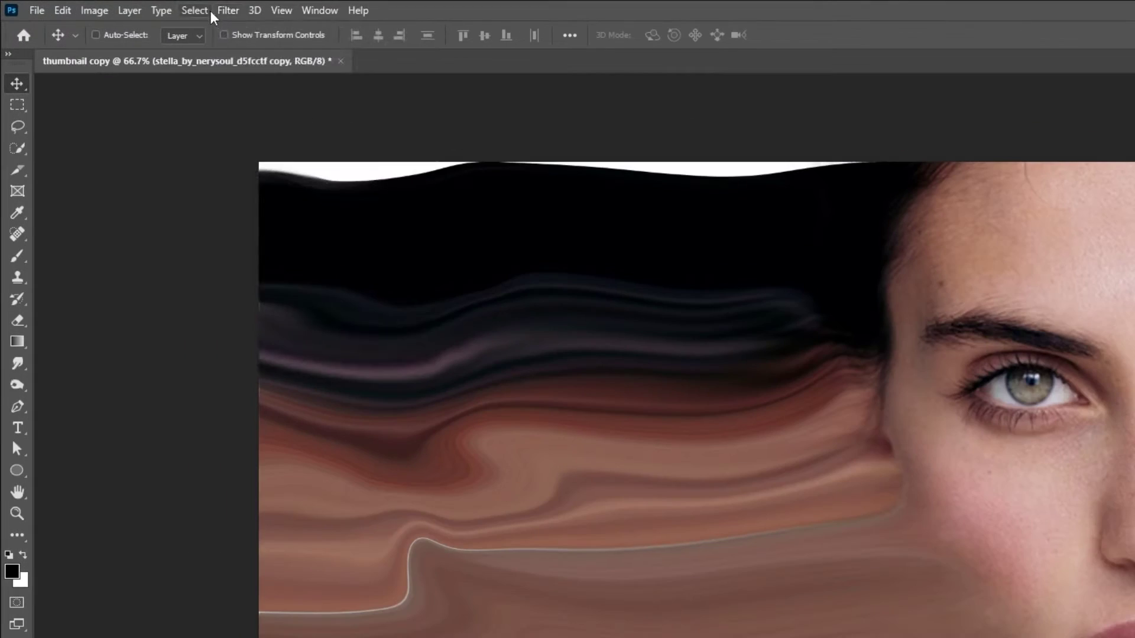
Reapply Liquify to push the smeared hair's upper edge upward and cover the white gaps along the canvas top
click(162, 7)
click(293, 168)
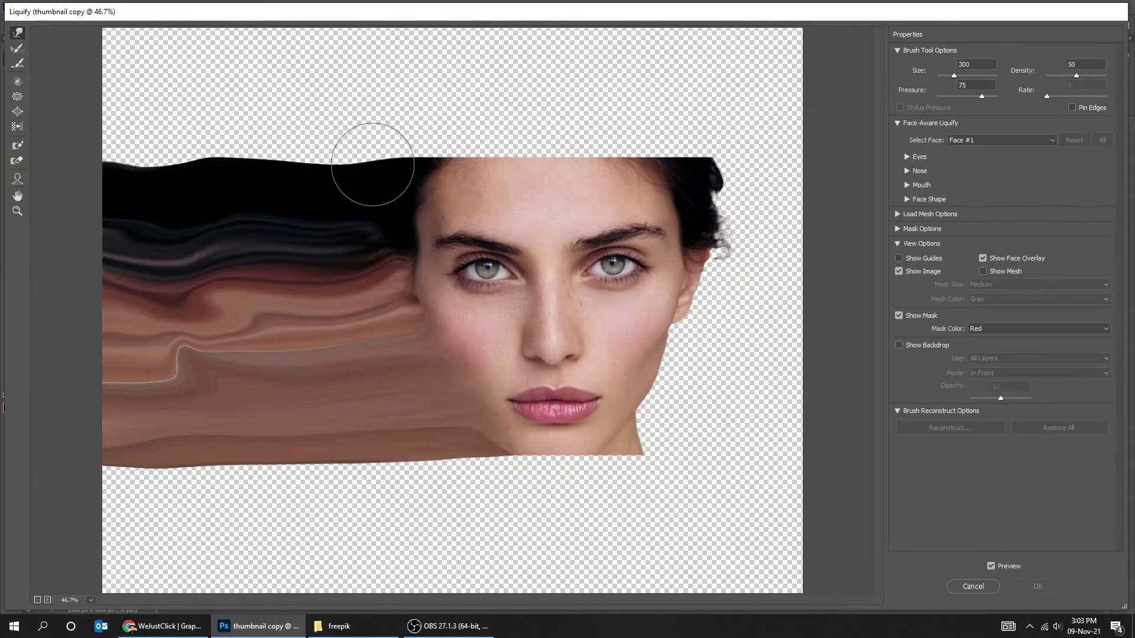
mouse_move(300, 141)
mouse_down()
mouse_move(222, 143)
mouse_move(198, 158)
mouse_move(145, 149)
mouse_up()
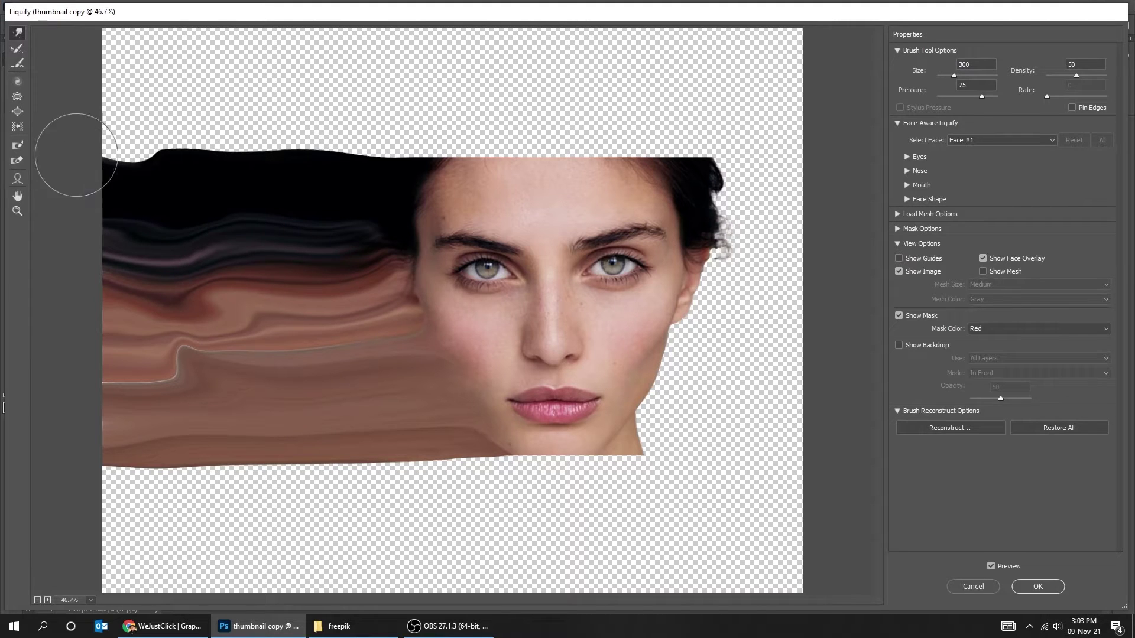
click(1034, 586)
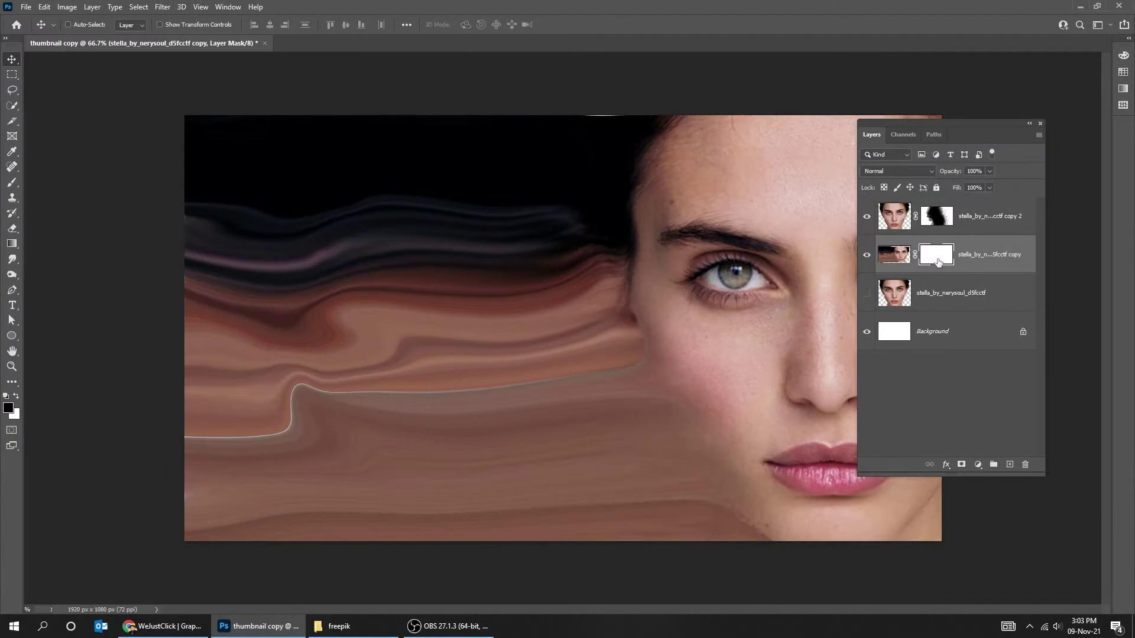
Add a layer mask to the smeared copy, invert it to black and close the mask properties
double_click(939, 261)
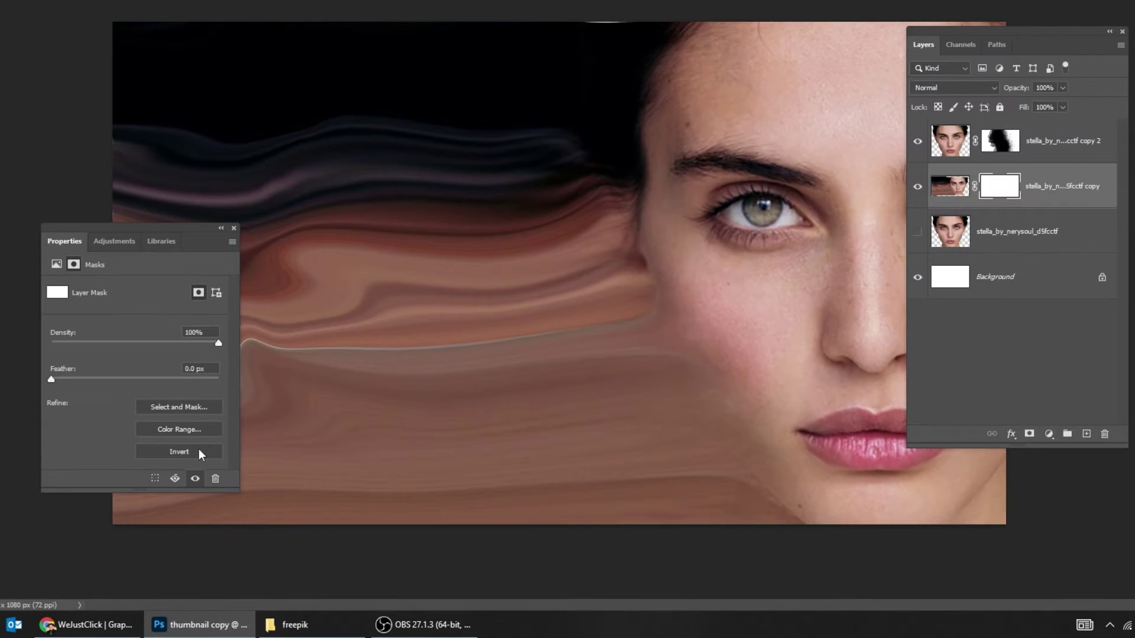
click(254, 479)
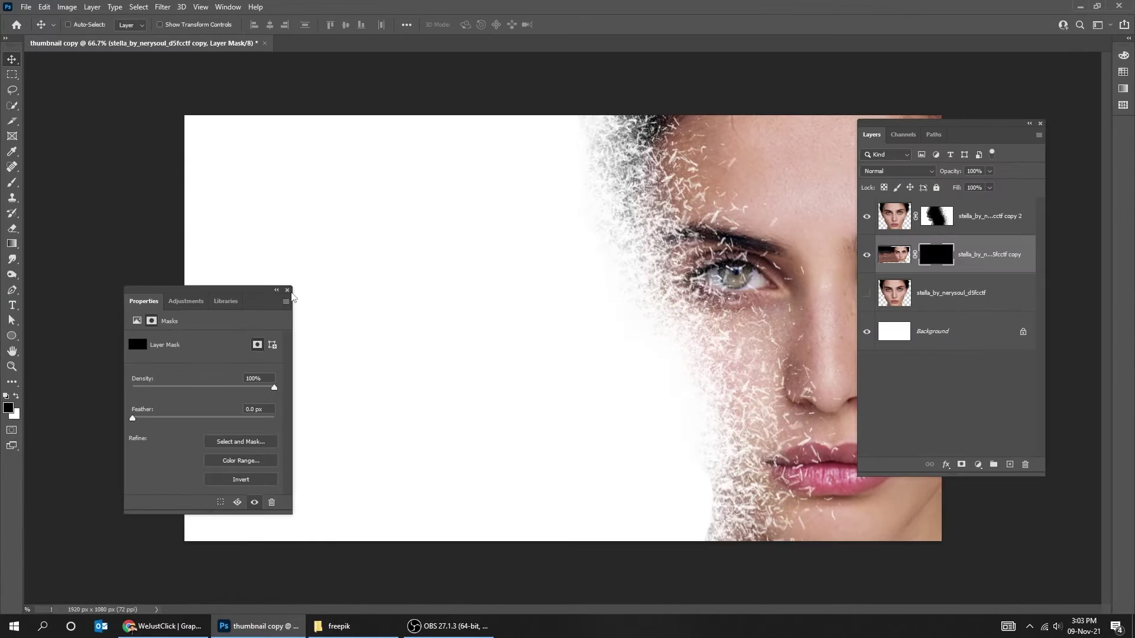
click(287, 291)
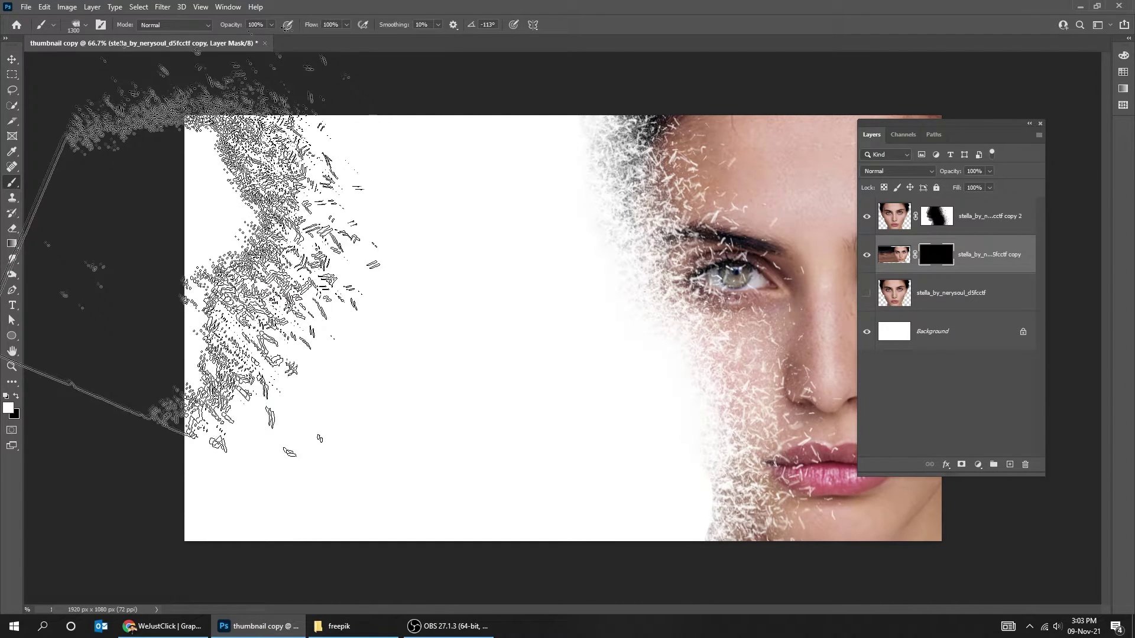
Set the particle brush's tip angle to 59° and try a 494 px stamp over the hair edge on the smeared copy's mask
key(F5)
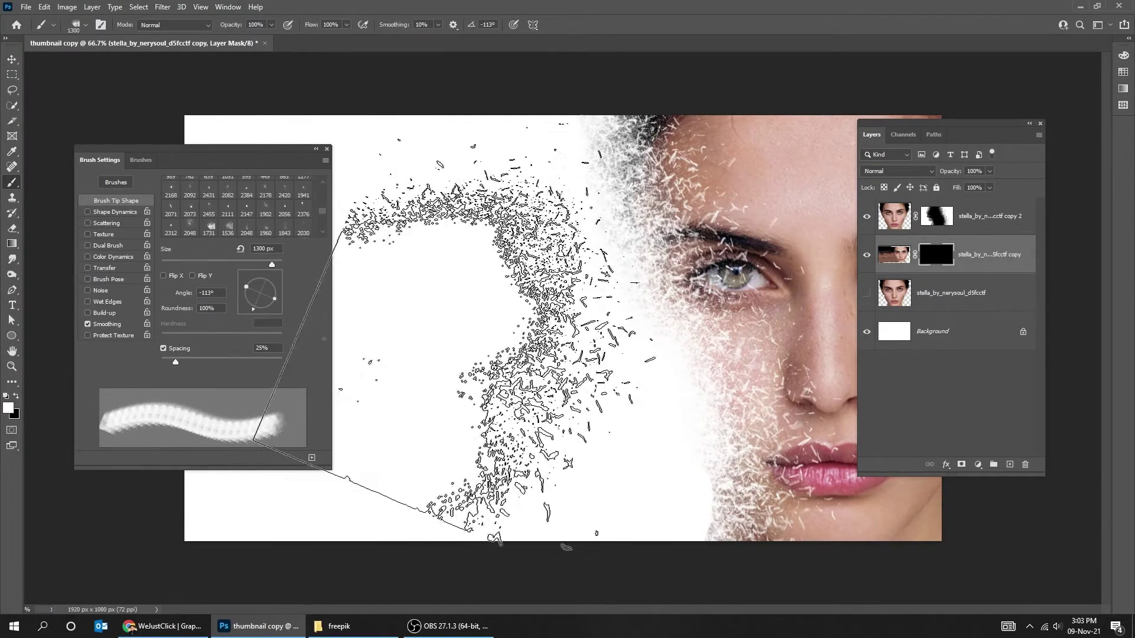
mouse_move(257, 312)
mouse_down()
mouse_move(277, 290)
mouse_move(266, 264)
mouse_up()
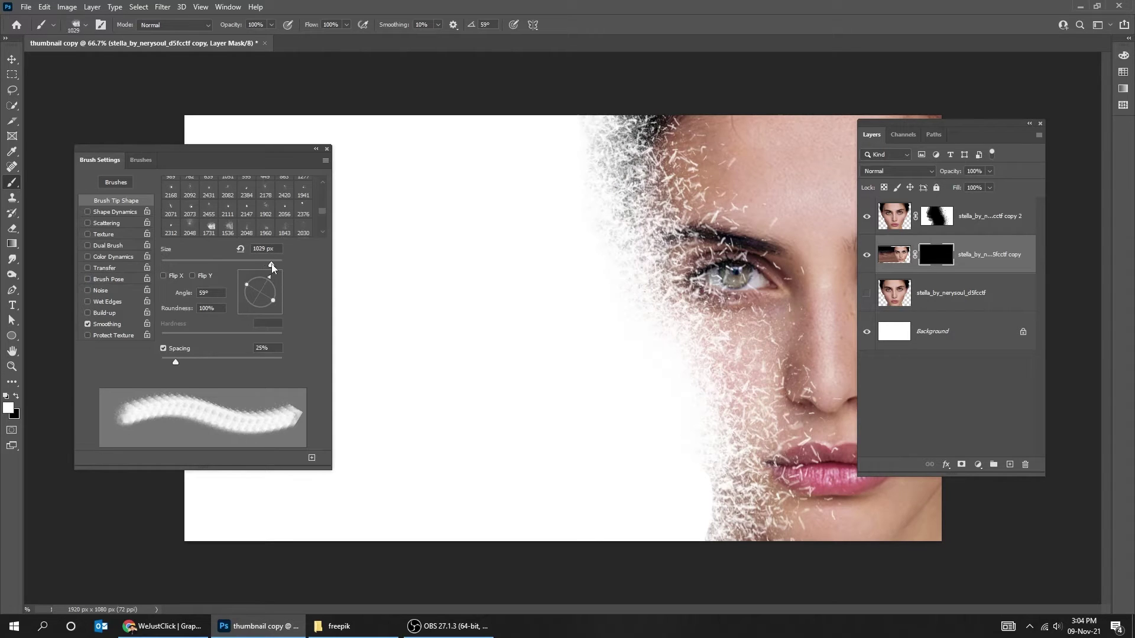
drag(270, 268, 270, 265)
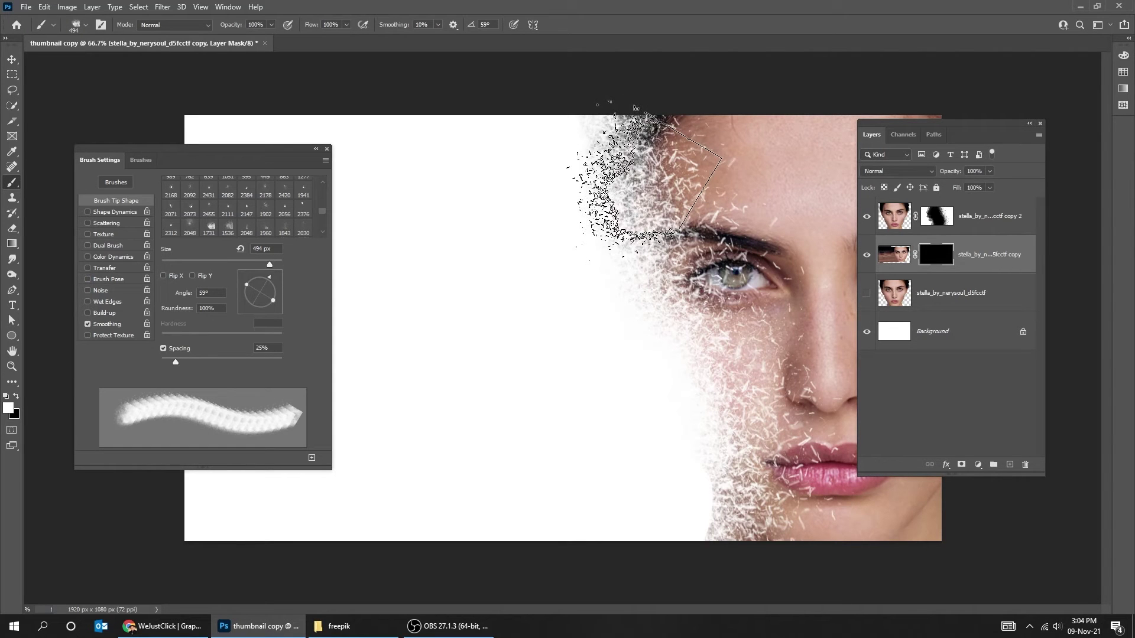
click(633, 187)
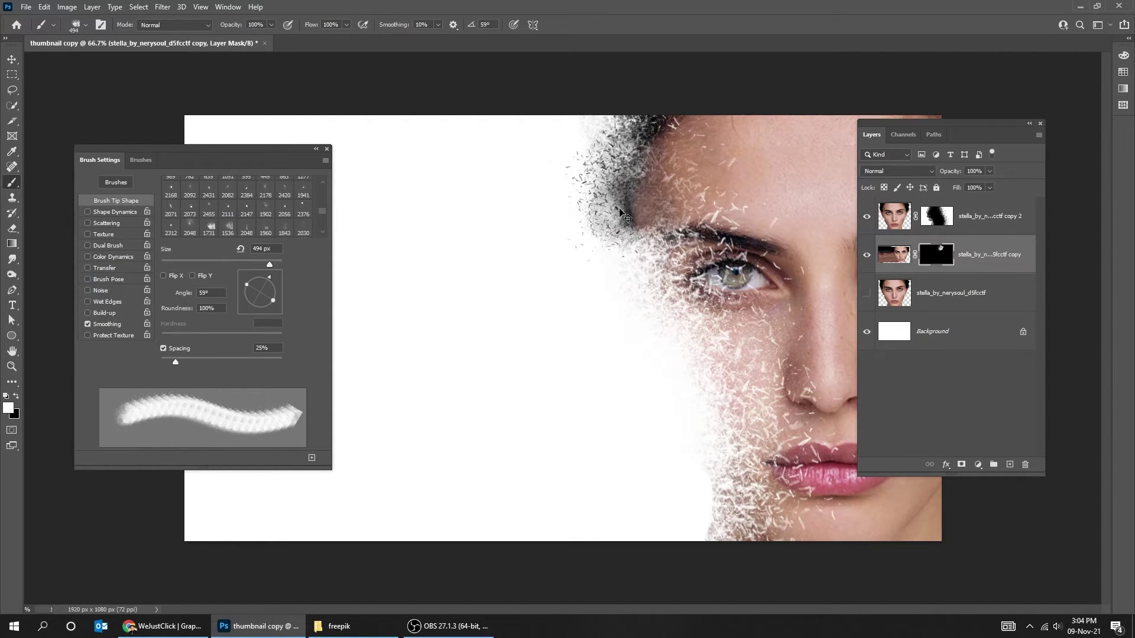
key(ctrl+z)
Enlarge the brush to 900 px and stamp white particles along the hair and forehead edge on the smeared copy's mask
key(bracketright)
key(bracketright)
key(bracketright)
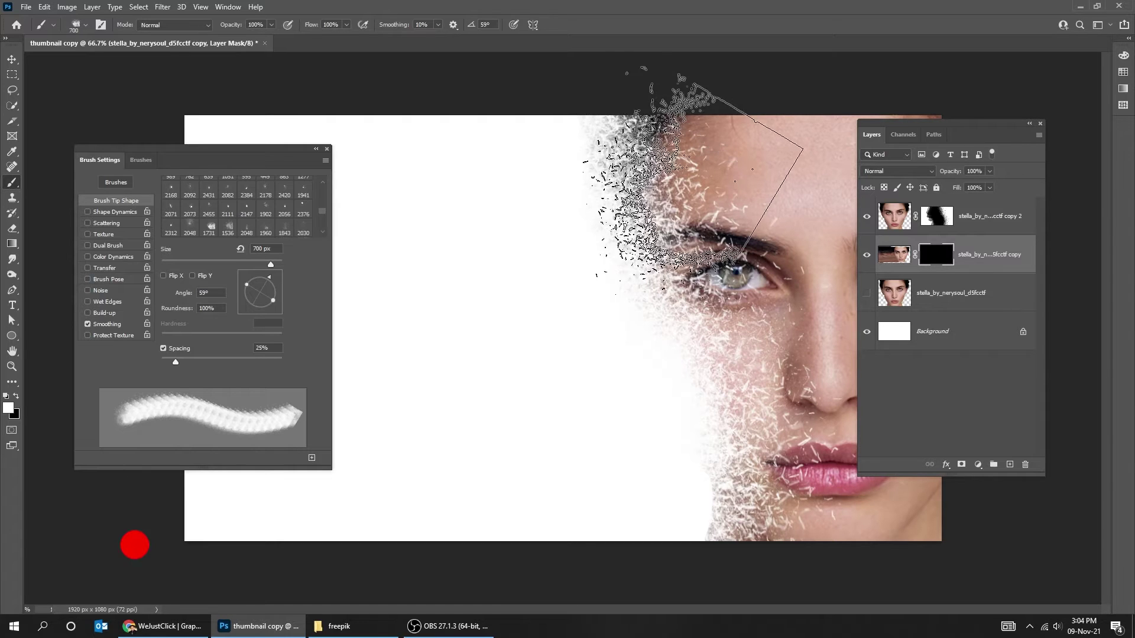
key(bracketright)
key(bracketright)
drag(725, 150, 781, 277)
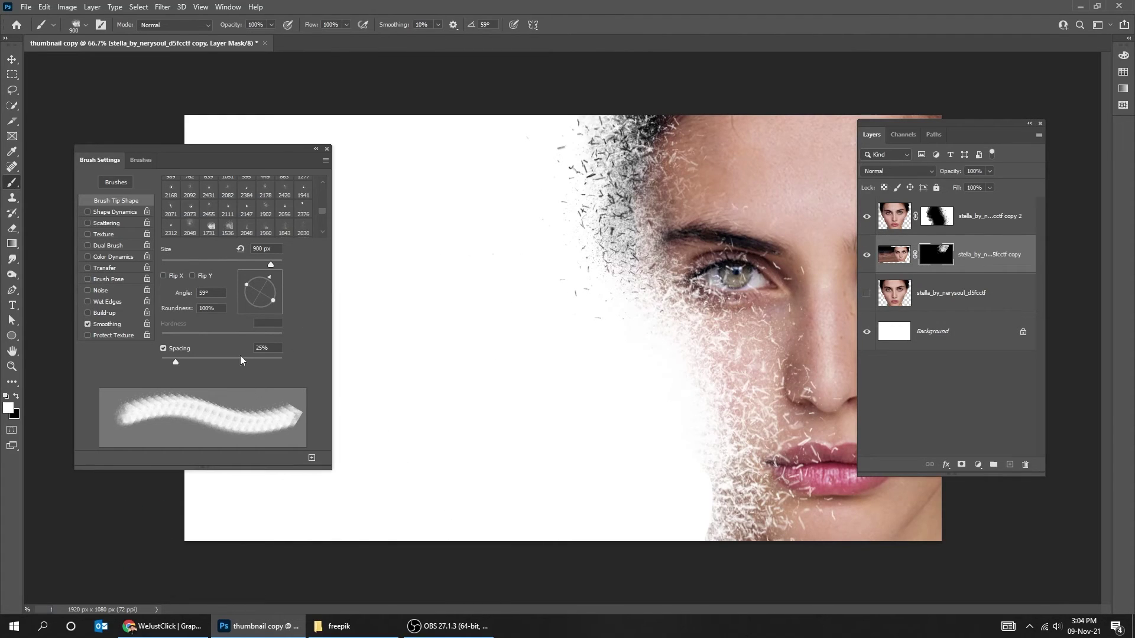
Stamp particles beside the eye at a 109° brush angle, along the jaw at 48° and over the cheek edge at 71°
drag(269, 282, 254, 277)
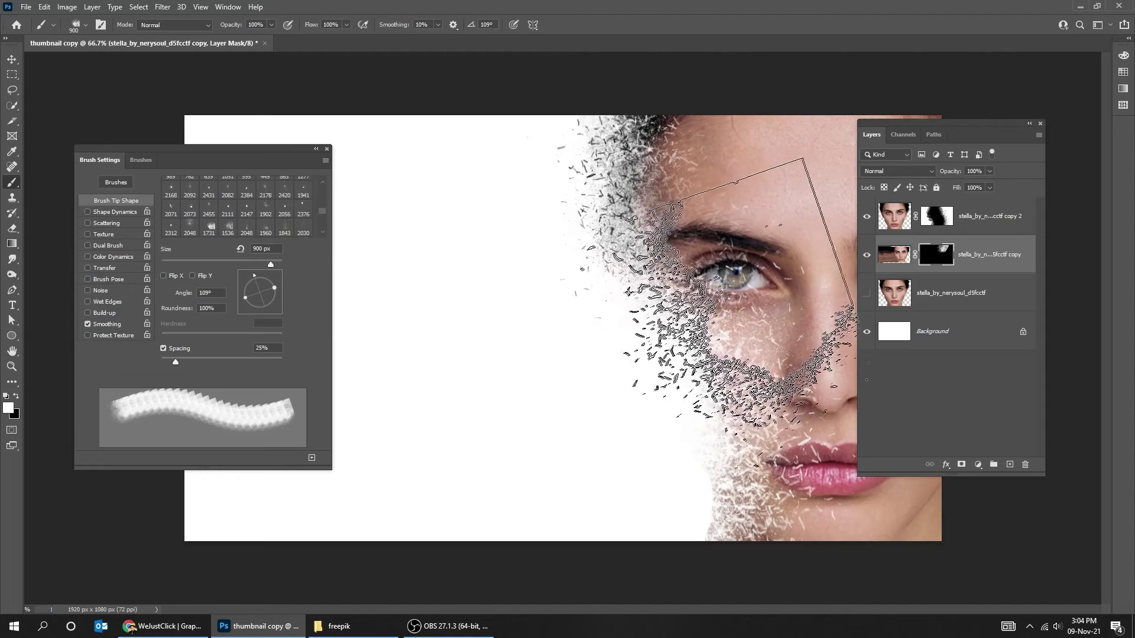
click(717, 338)
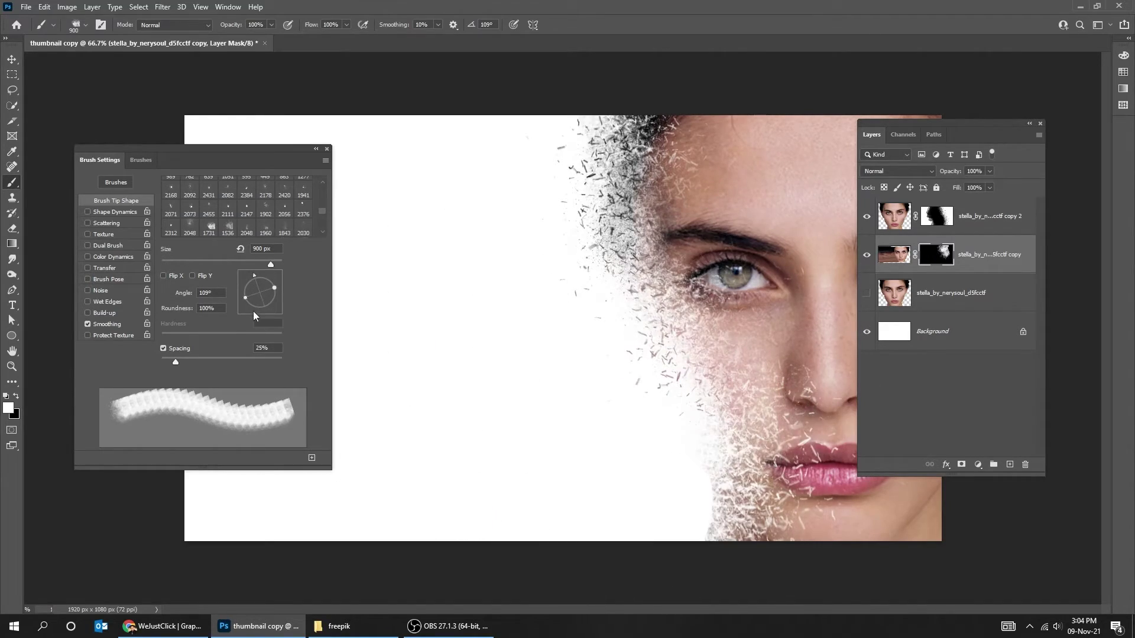
drag(260, 281, 279, 289)
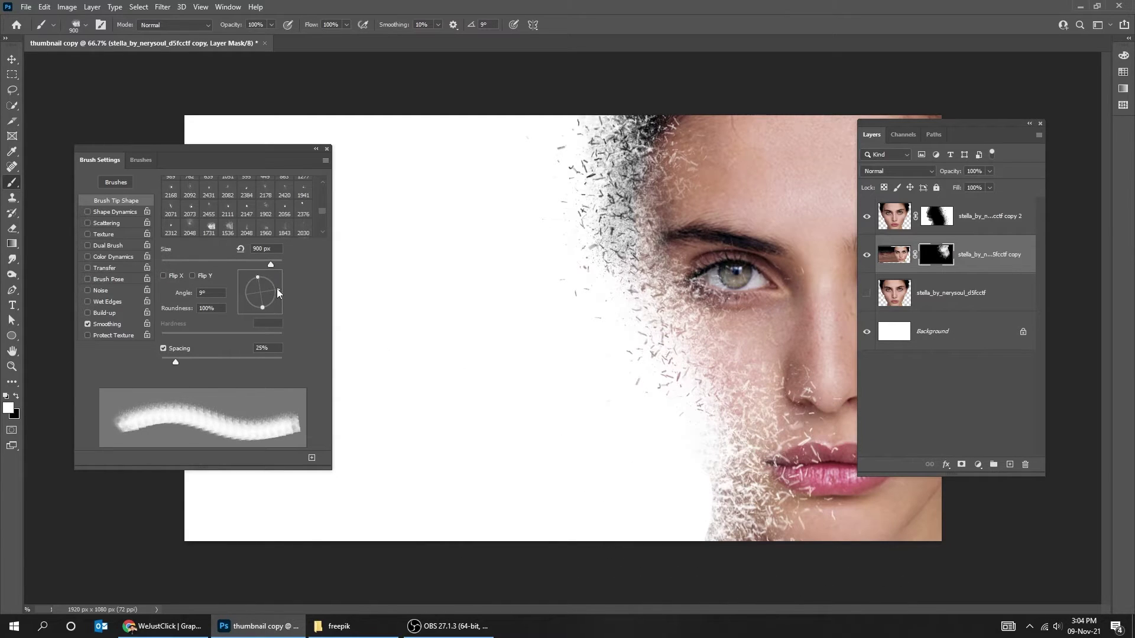
drag(276, 288, 272, 279)
drag(810, 430, 840, 452)
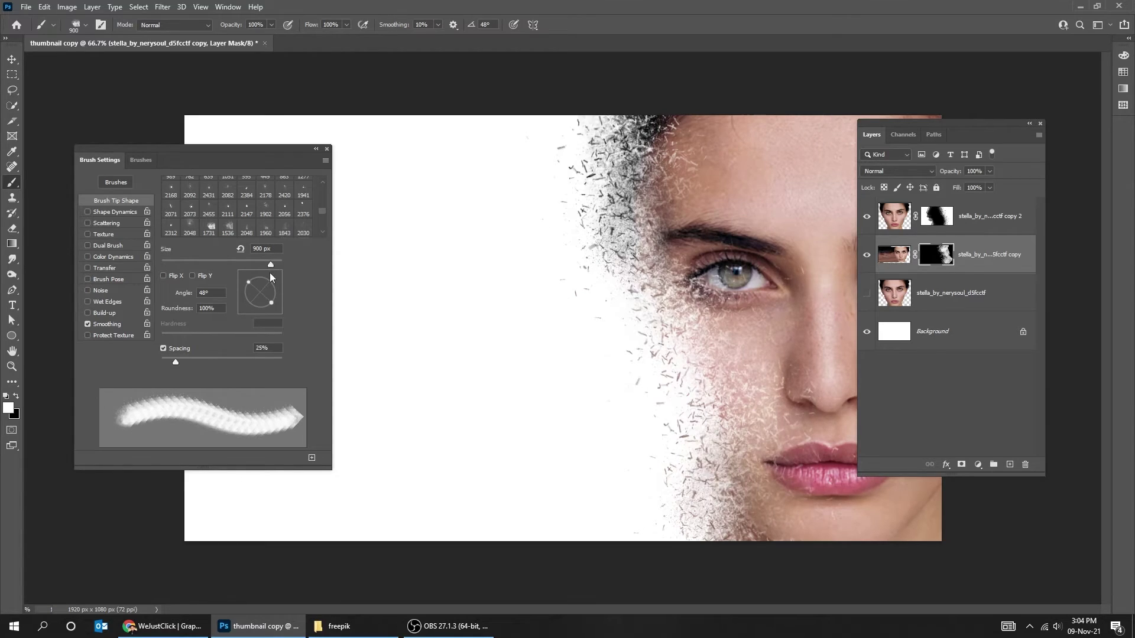
drag(270, 278, 266, 276)
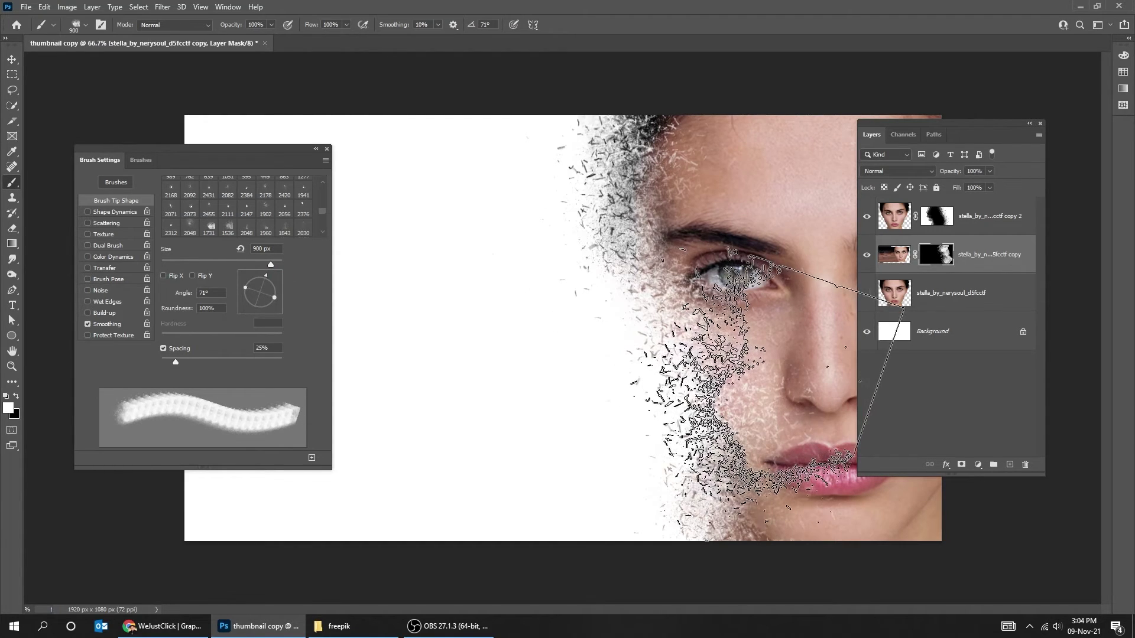
click(722, 414)
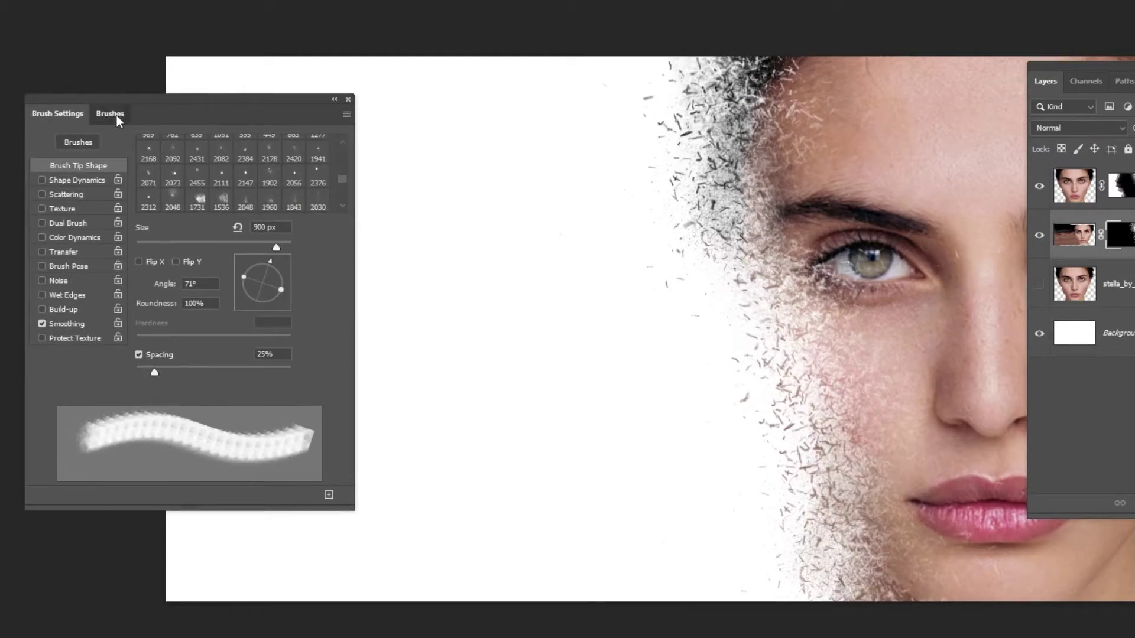
Scatter larger particles across the white area with the 006_Explosion brush at 1843 px and the 005_Explosion brush at 1960 px
click(112, 114)
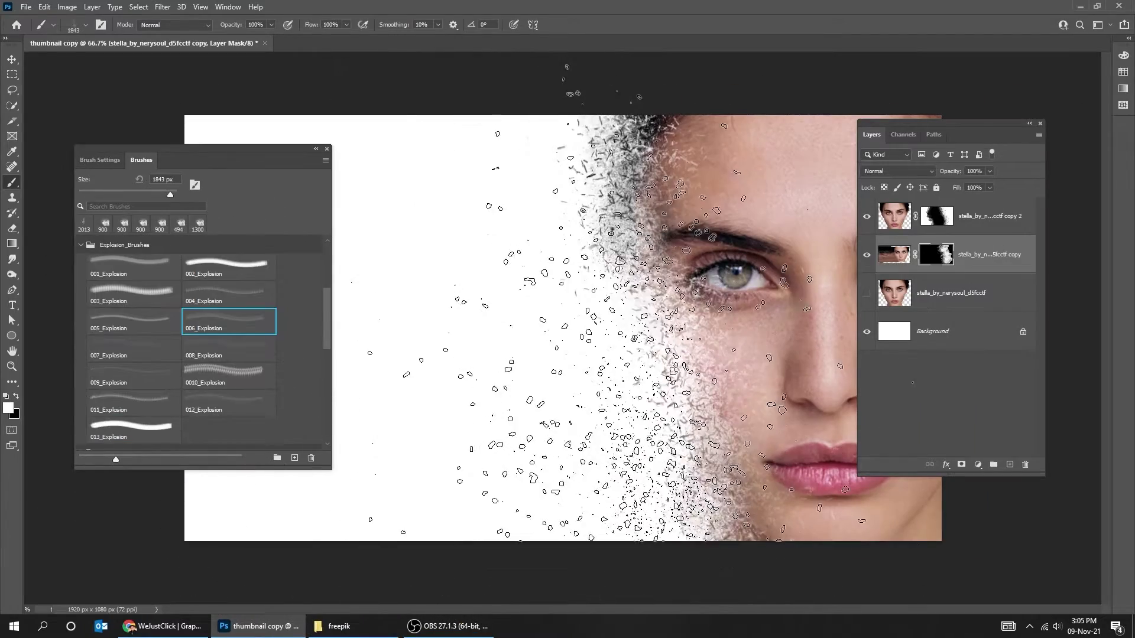
key(Tab)
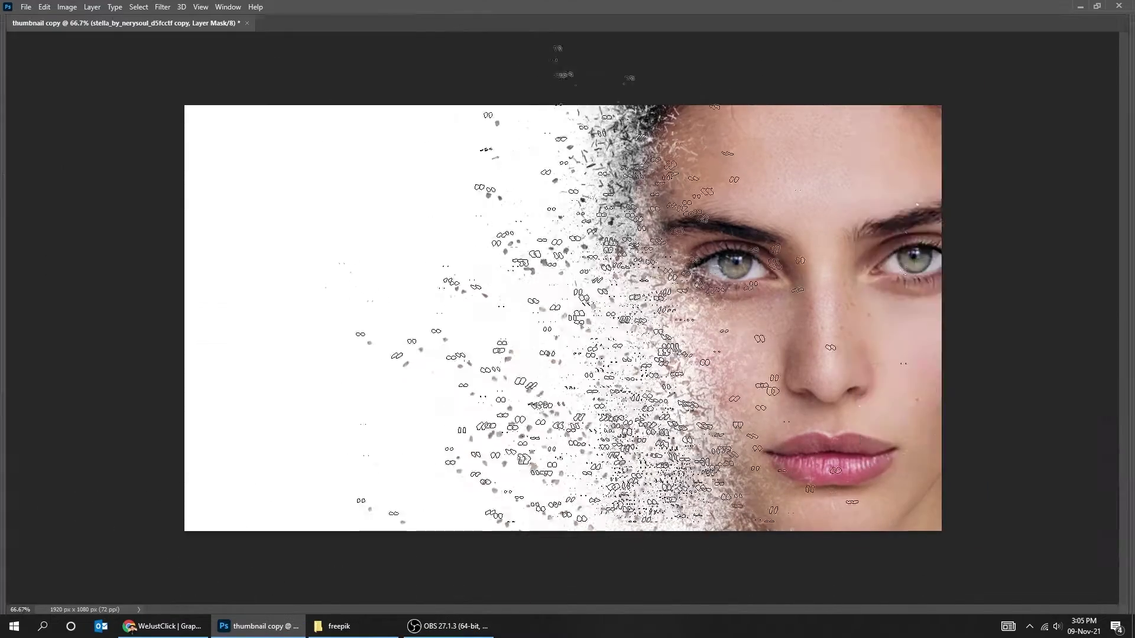
key(Tab)
key(comma)
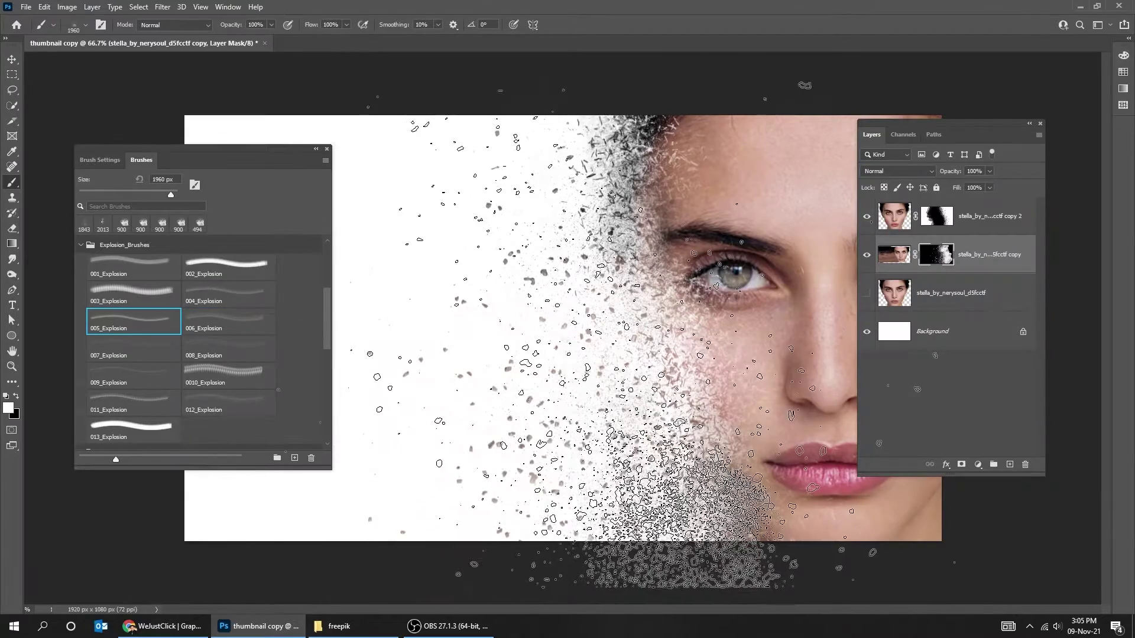
click(109, 165)
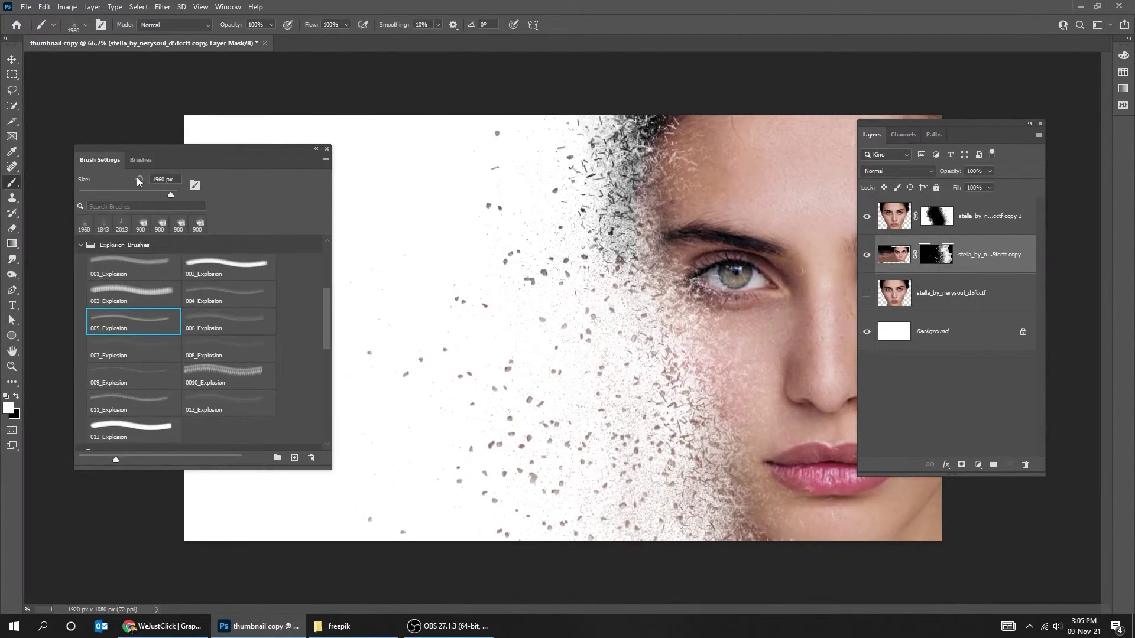
key(Tab)
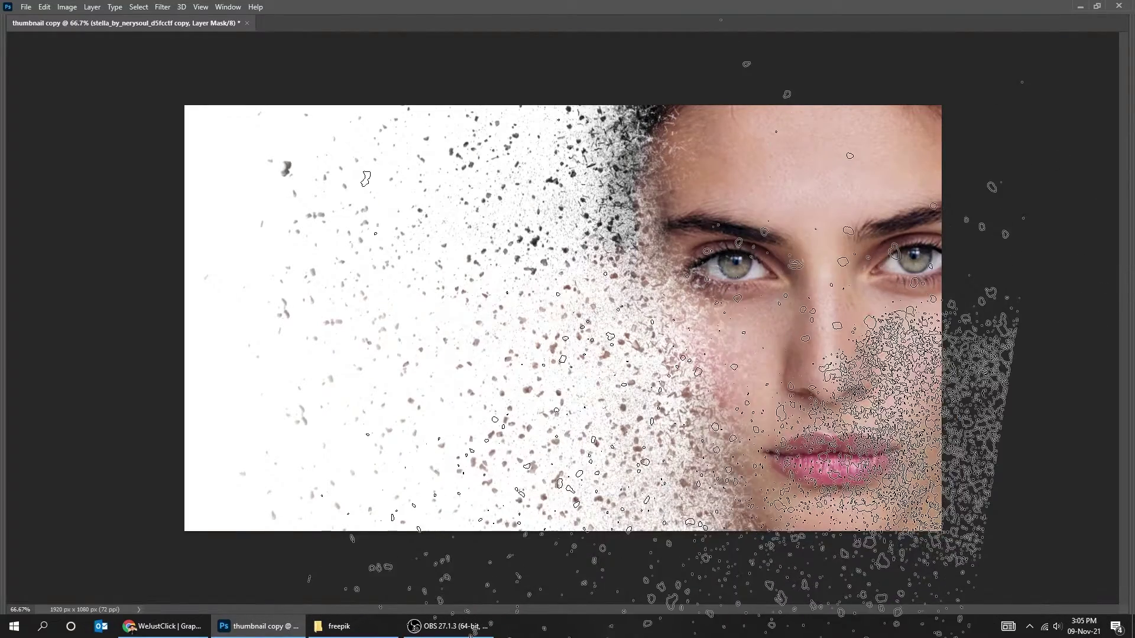
key(shift+Tab)
Target the topmost face copy's layer mask and set up the 002_Explosion brush in black at a -116° angle for breaking up the cheek edge
click(953, 223)
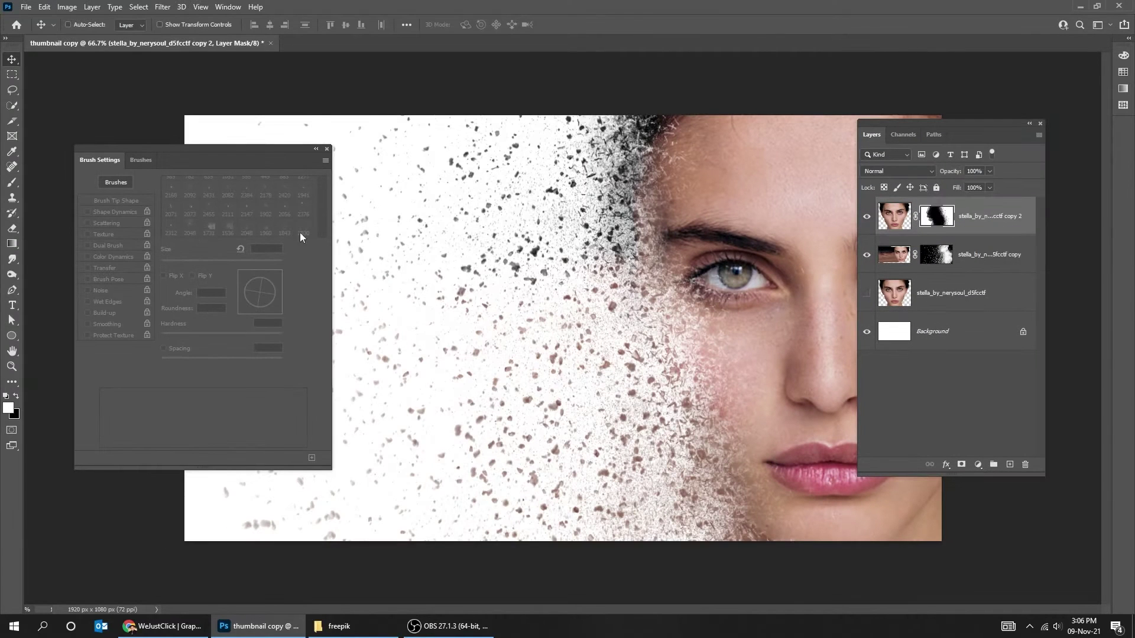
click(149, 161)
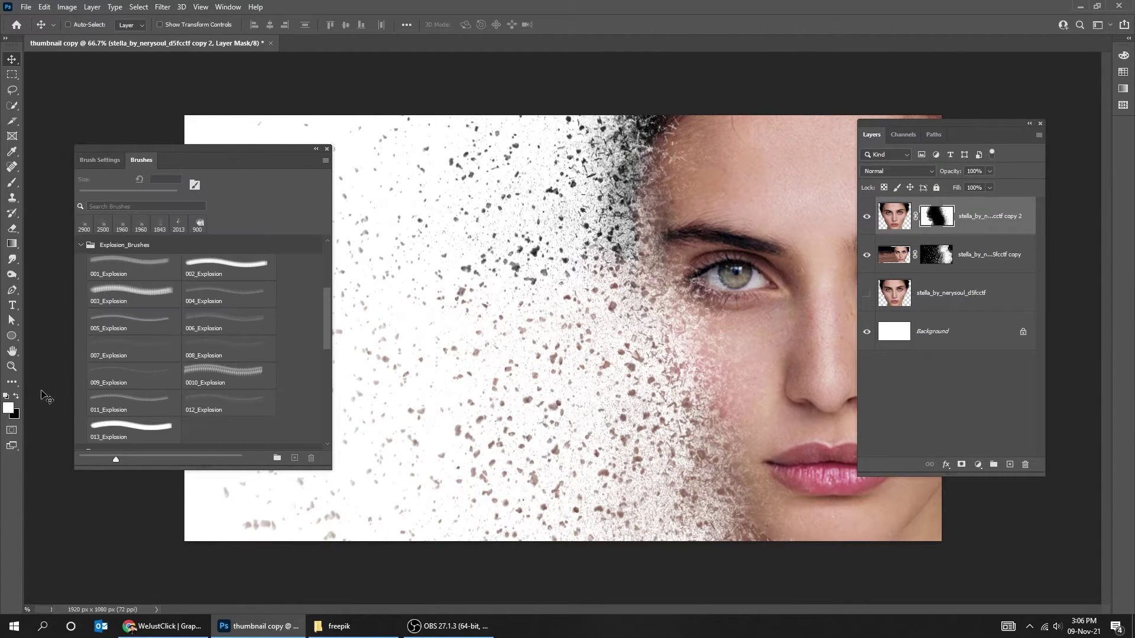
click(220, 268)
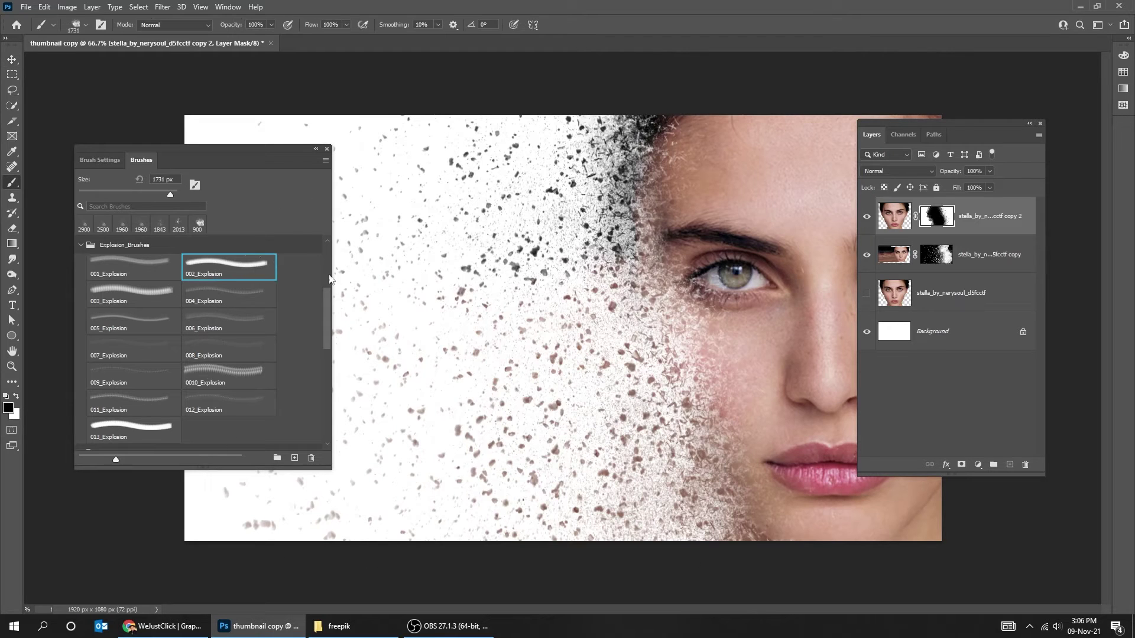
click(107, 161)
mouse_move(276, 292)
mouse_down()
mouse_move(266, 307)
mouse_move(244, 304)
mouse_move(265, 309)
mouse_move(253, 308)
mouse_up()
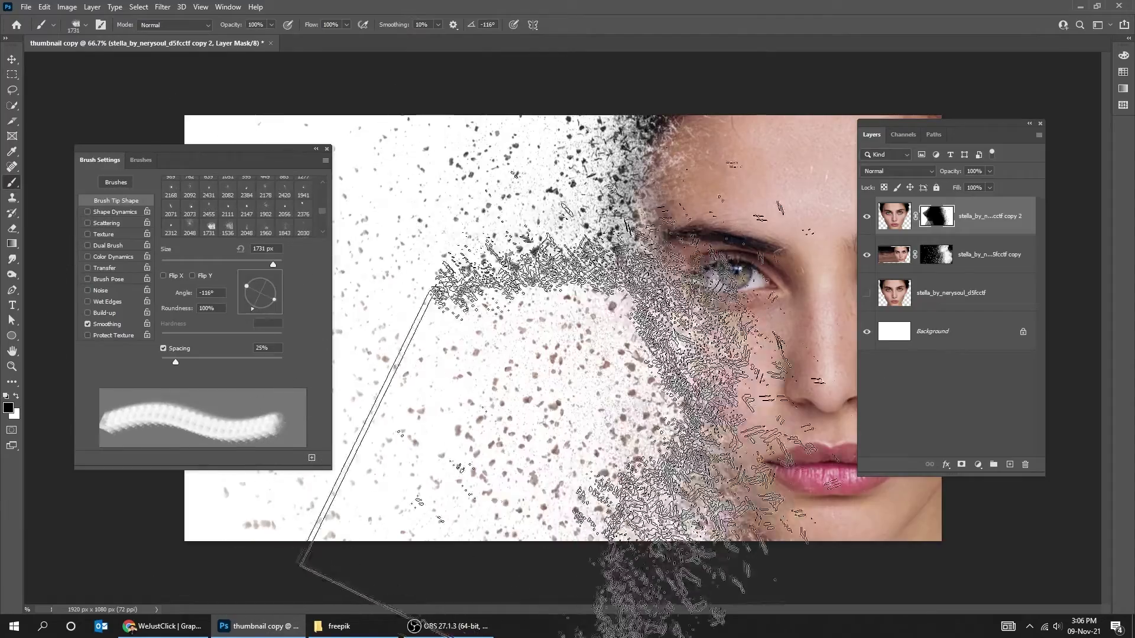
Rotate the brush to -152°, stamp black particles over the forehead edge on the top mask, and close the brush settings
drag(253, 306, 247, 299)
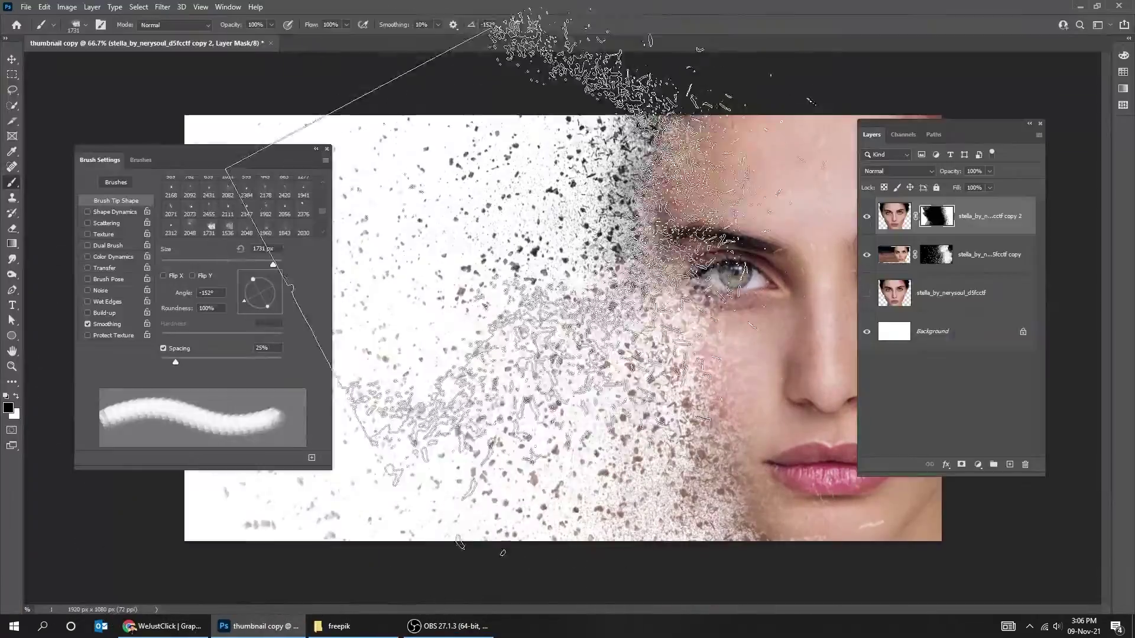
key(Tab)
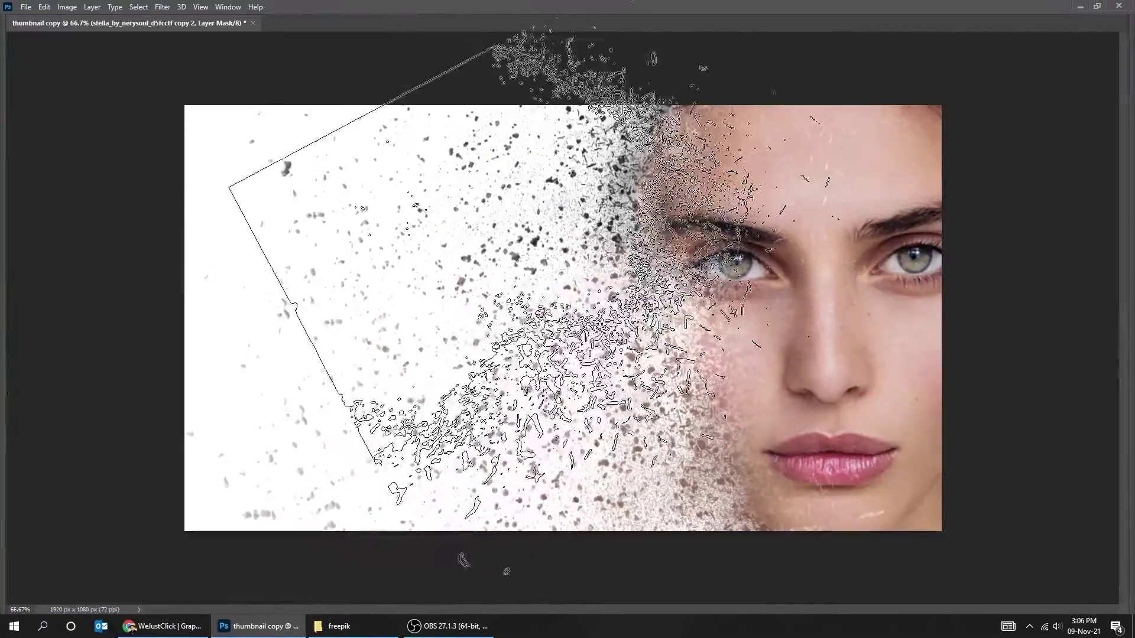
key(Tab)
key(shift+Tab)
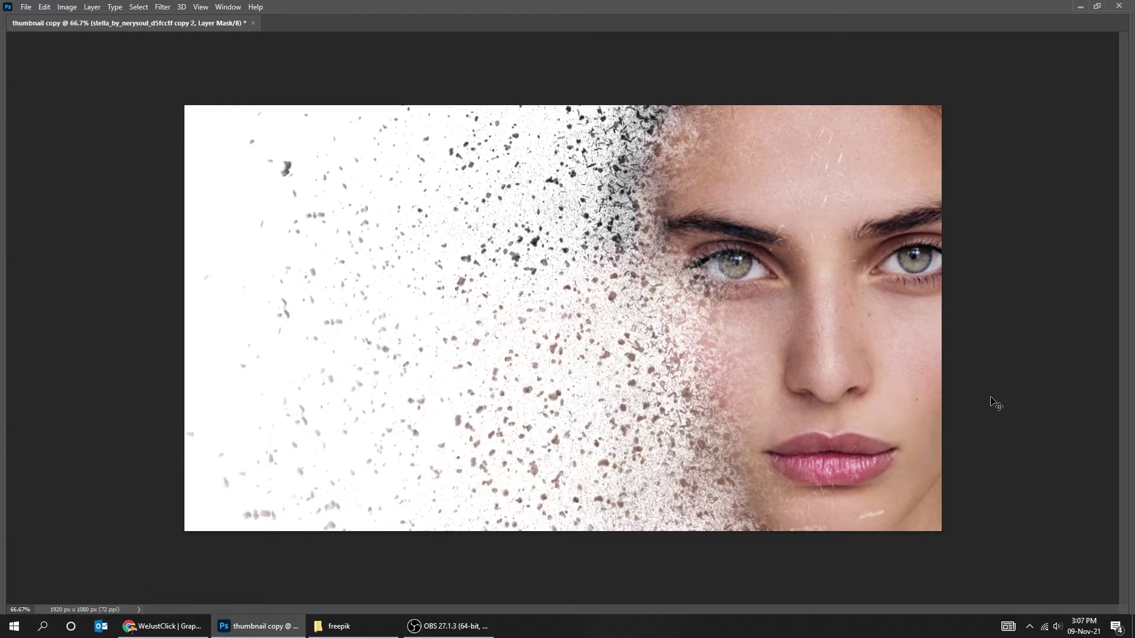
key(Tab)
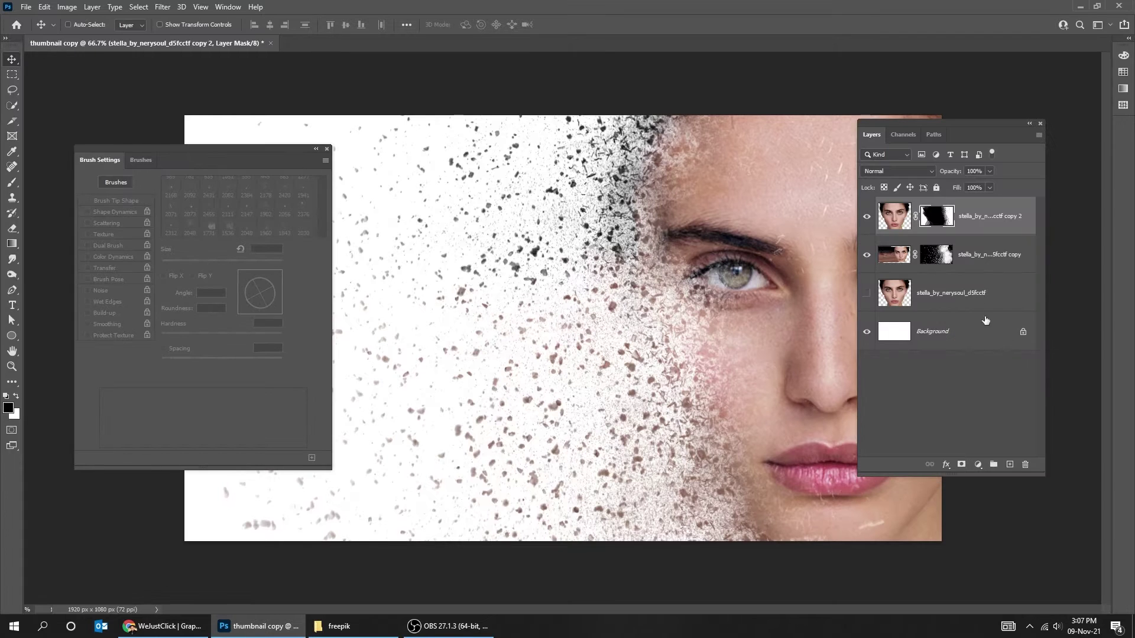
click(327, 149)
Add a Hue/Saturation adjustment layer above the face copies with saturation at +100 and close its properties
click(977, 465)
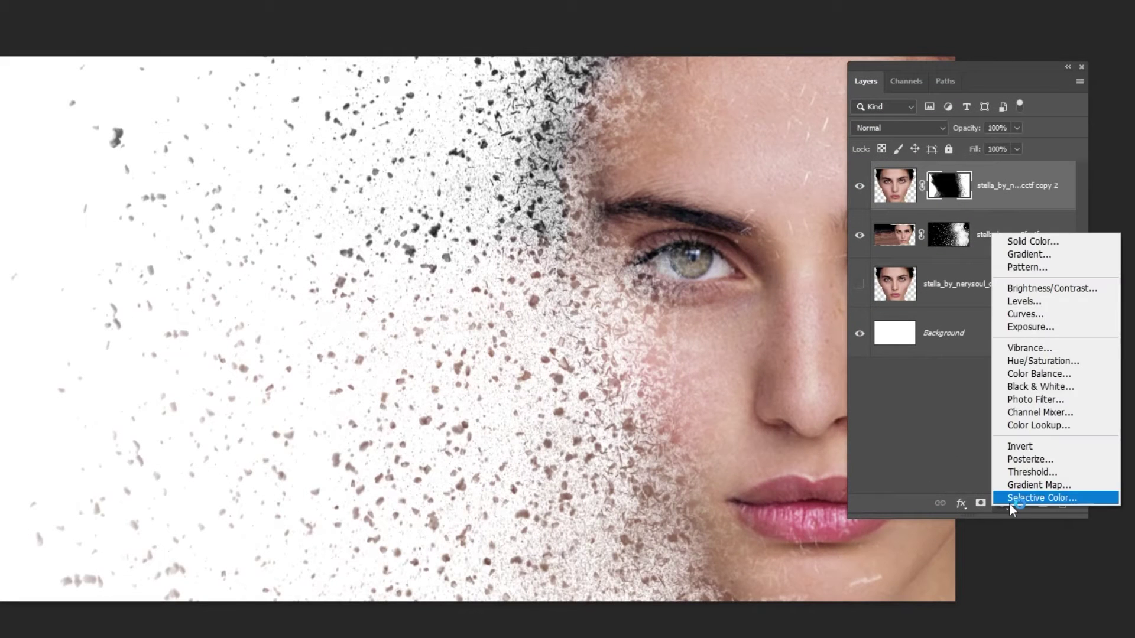
click(1065, 361)
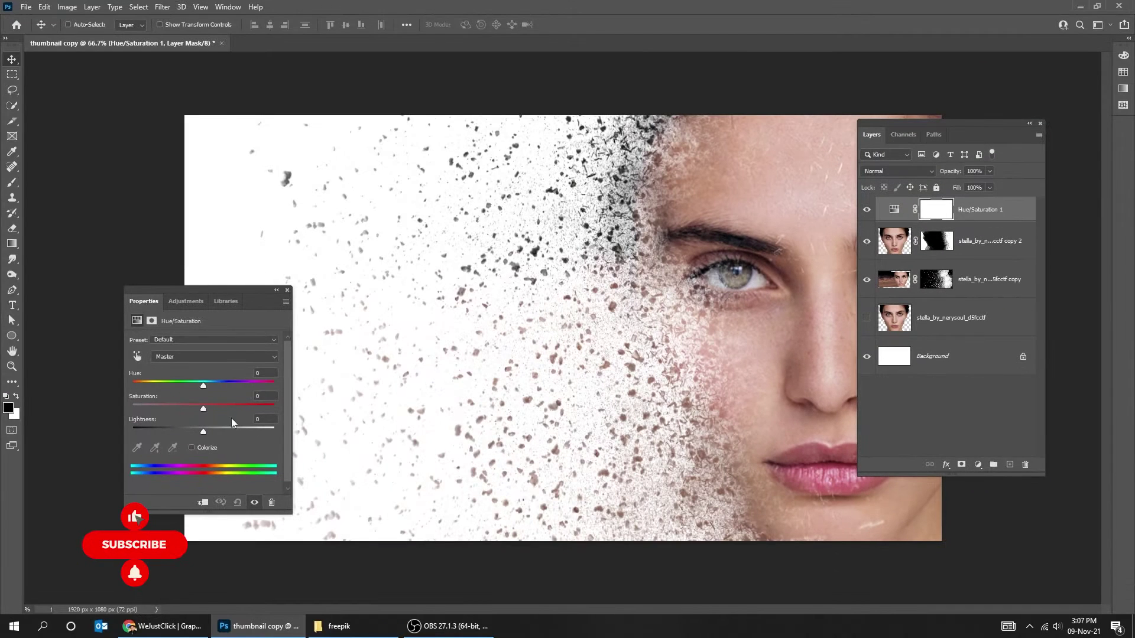
drag(226, 412, 294, 410)
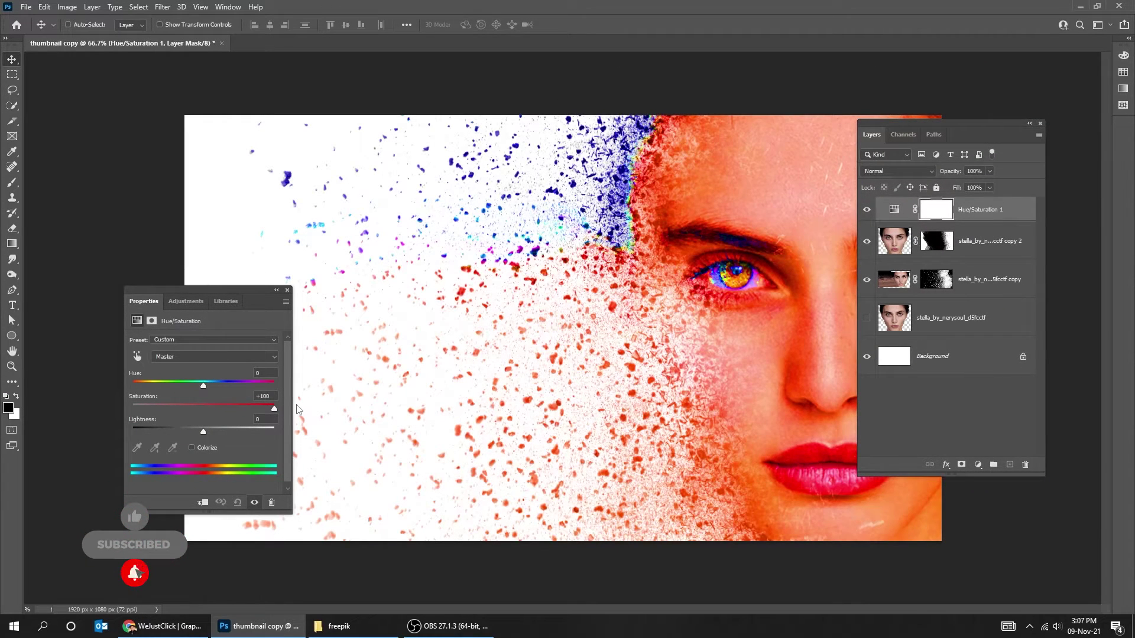
click(288, 291)
Set the Hue/Saturation layer to Color Burn with 13% fill and compare the image with the layer off and on
drag(980, 121, 334, 121)
click(282, 169)
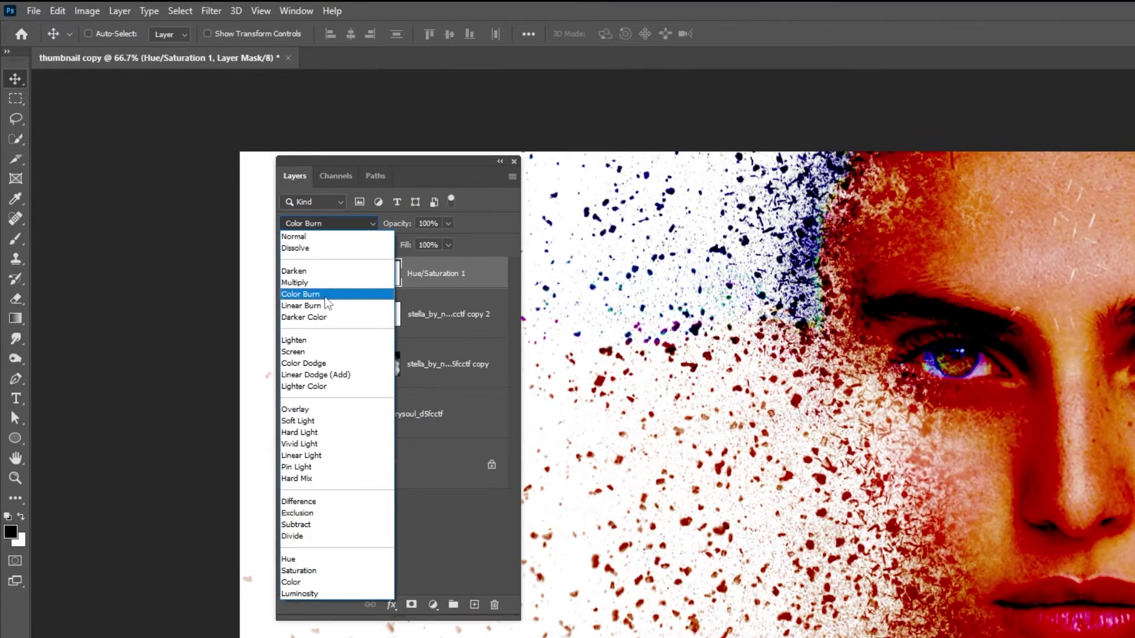
click(326, 295)
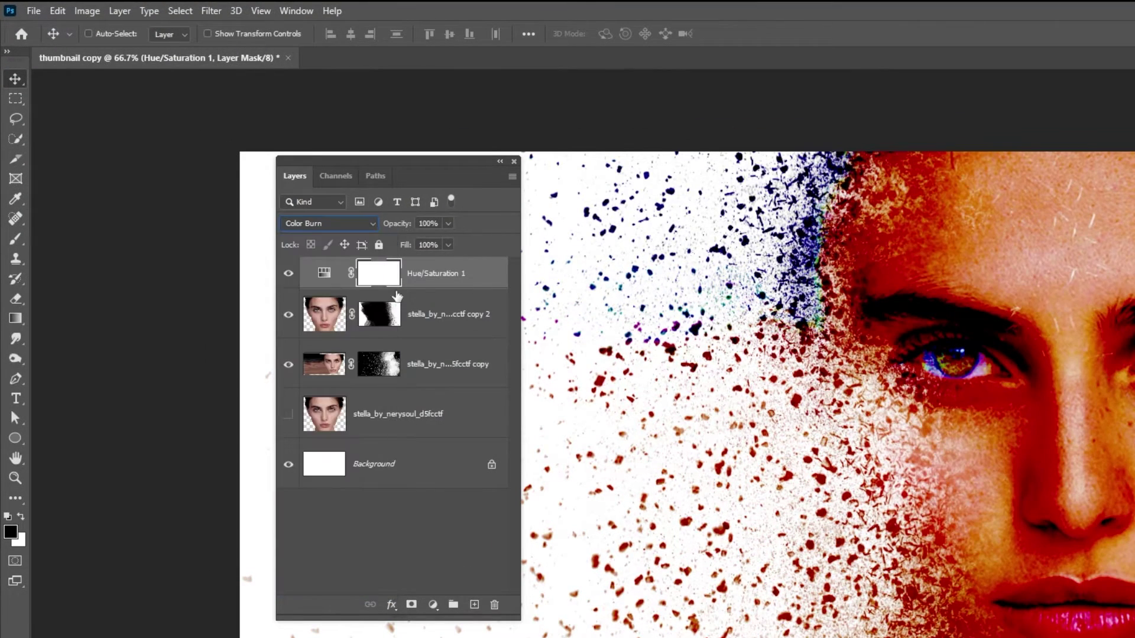
click(448, 244)
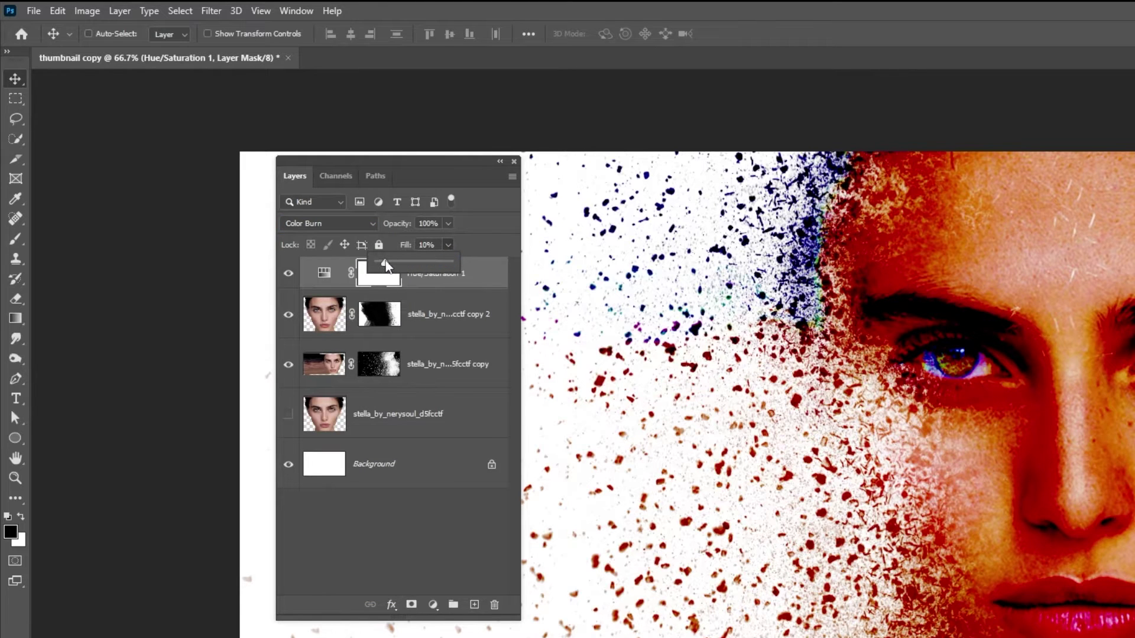
drag(385, 265, 388, 265)
click(313, 288)
click(289, 274)
click(289, 273)
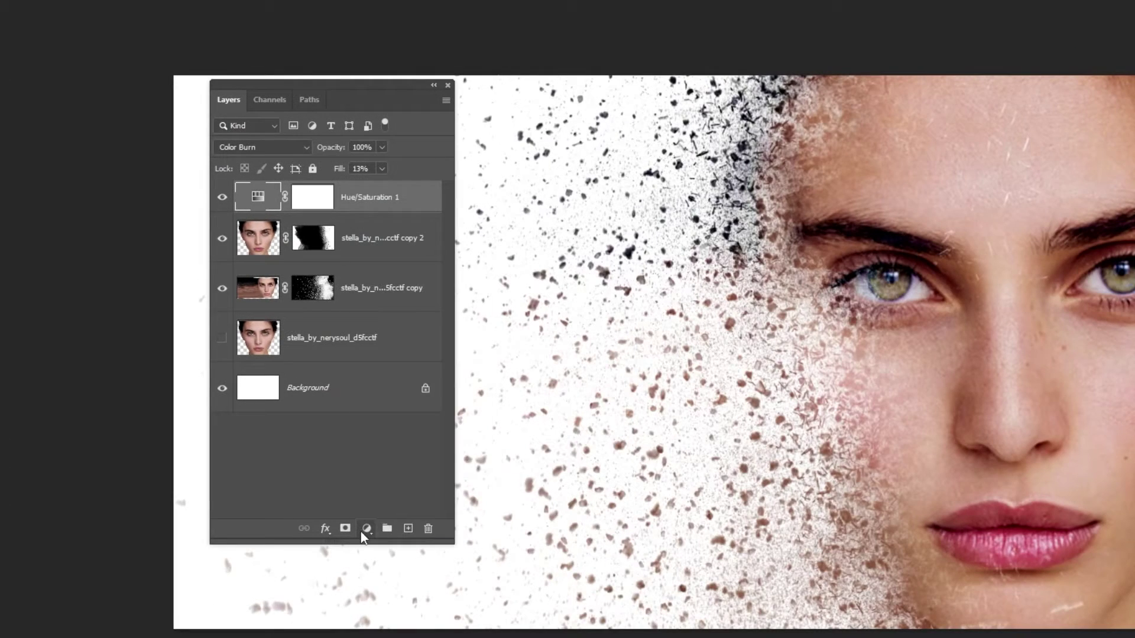
Add a second Hue/Saturation adjustment layer on top with saturation at +100 and close its properties
click(366, 528)
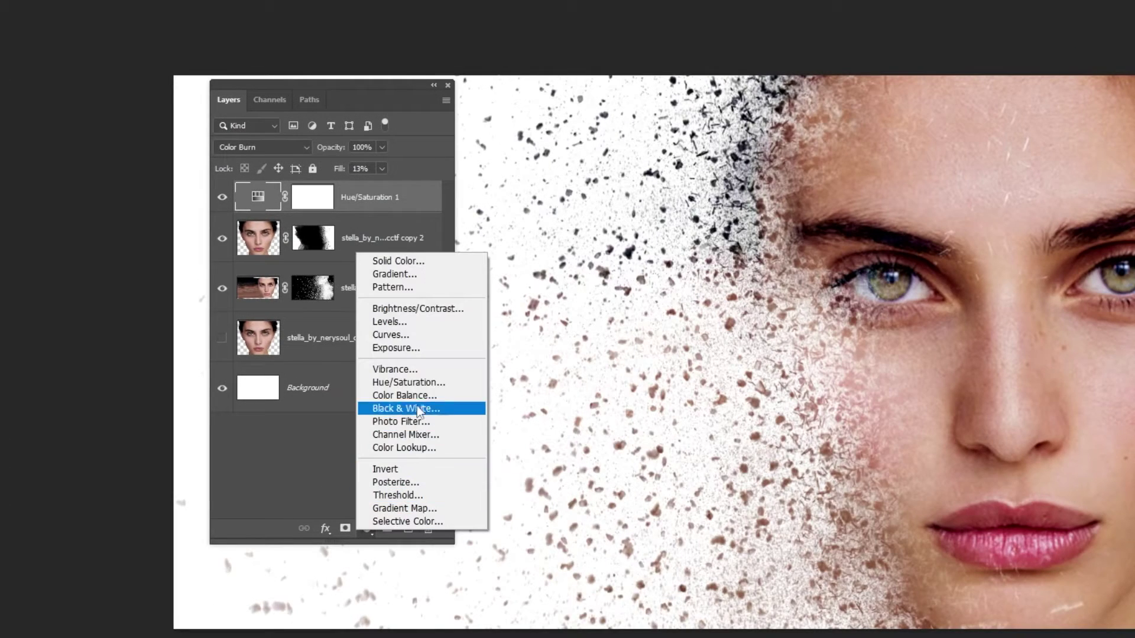
click(427, 390)
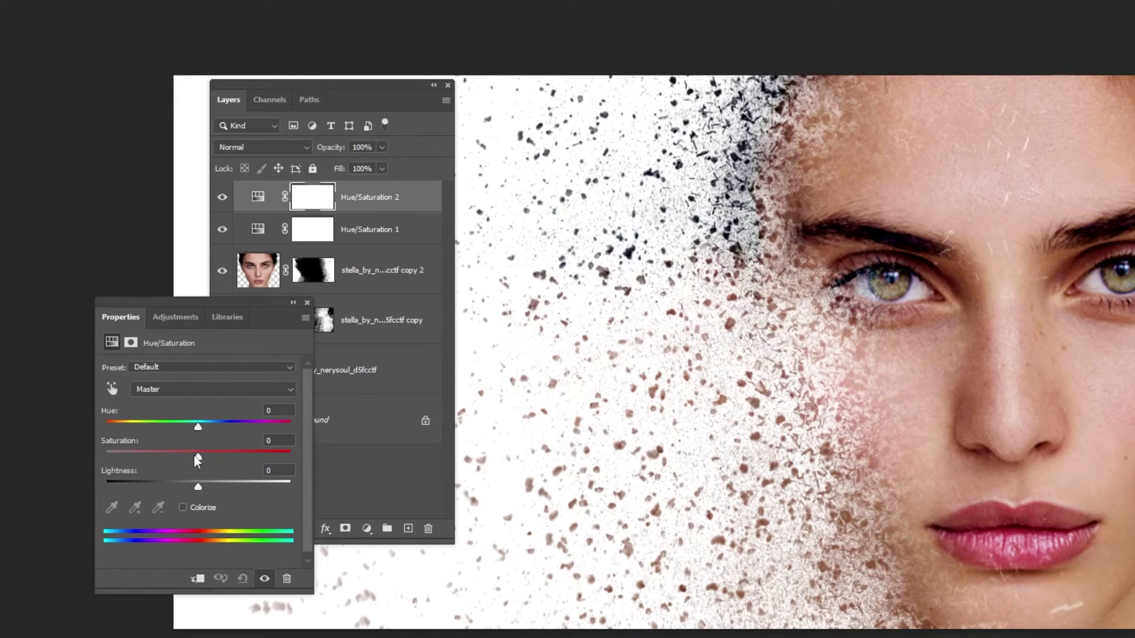
drag(198, 457, 296, 455)
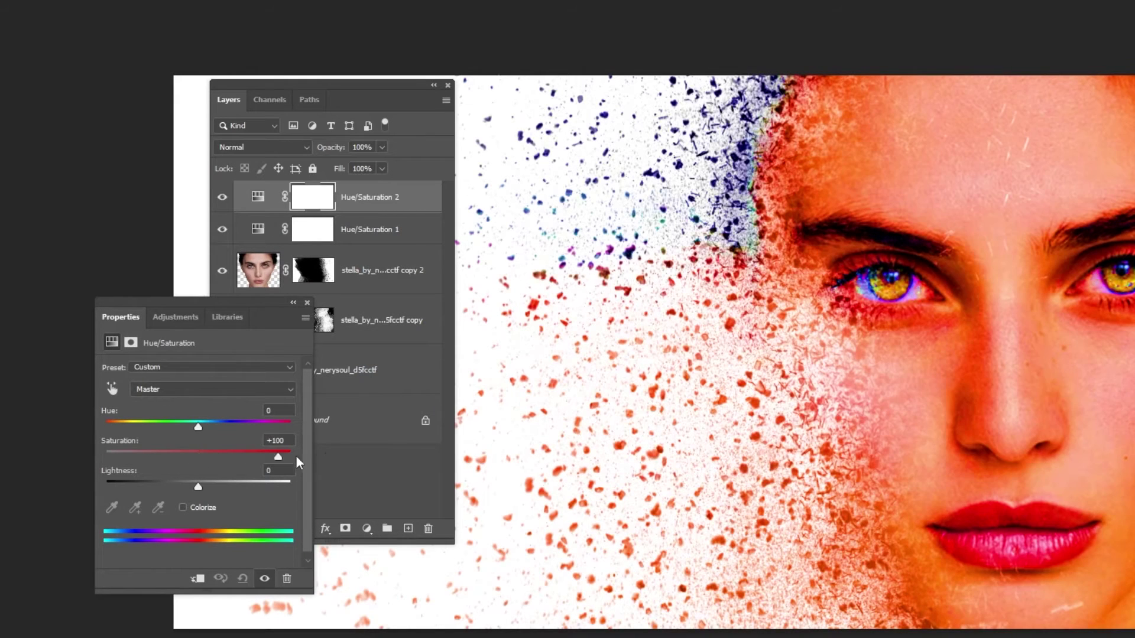
click(306, 302)
Set the second Hue/Saturation layer to Color Dodge with 10% fill and compare the image with it hidden and shown
click(277, 149)
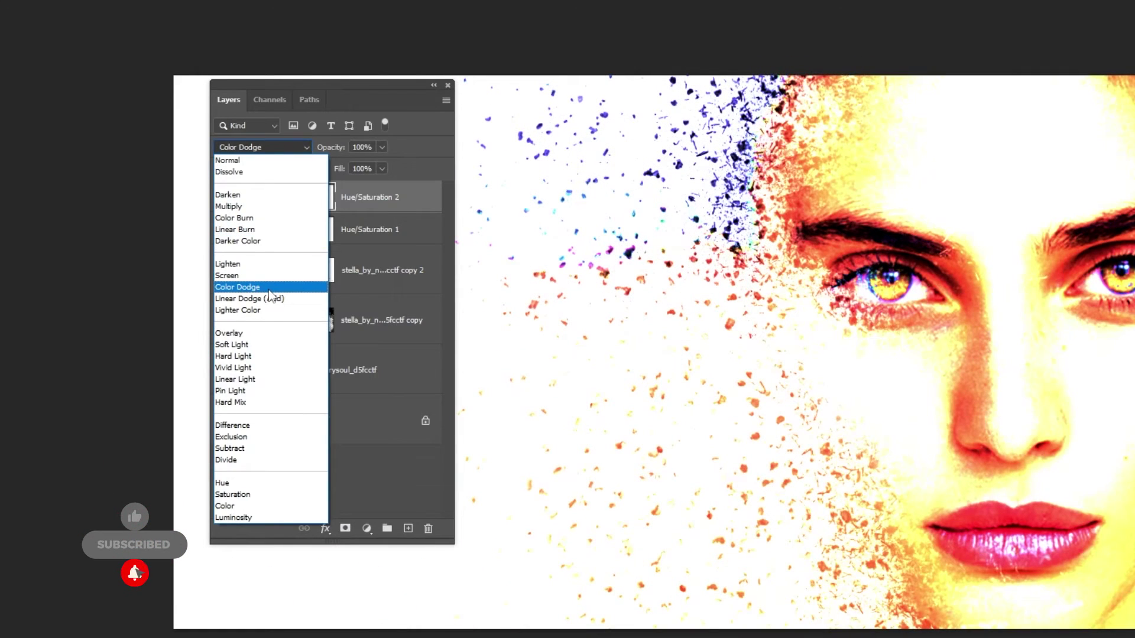
click(269, 288)
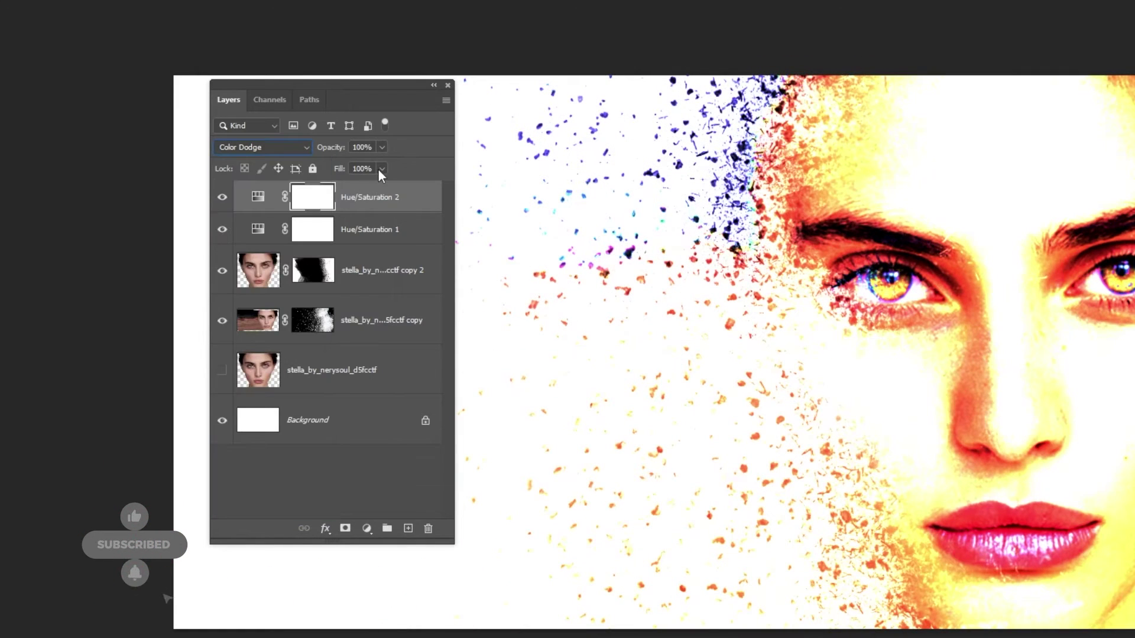
click(380, 169)
drag(351, 190, 320, 190)
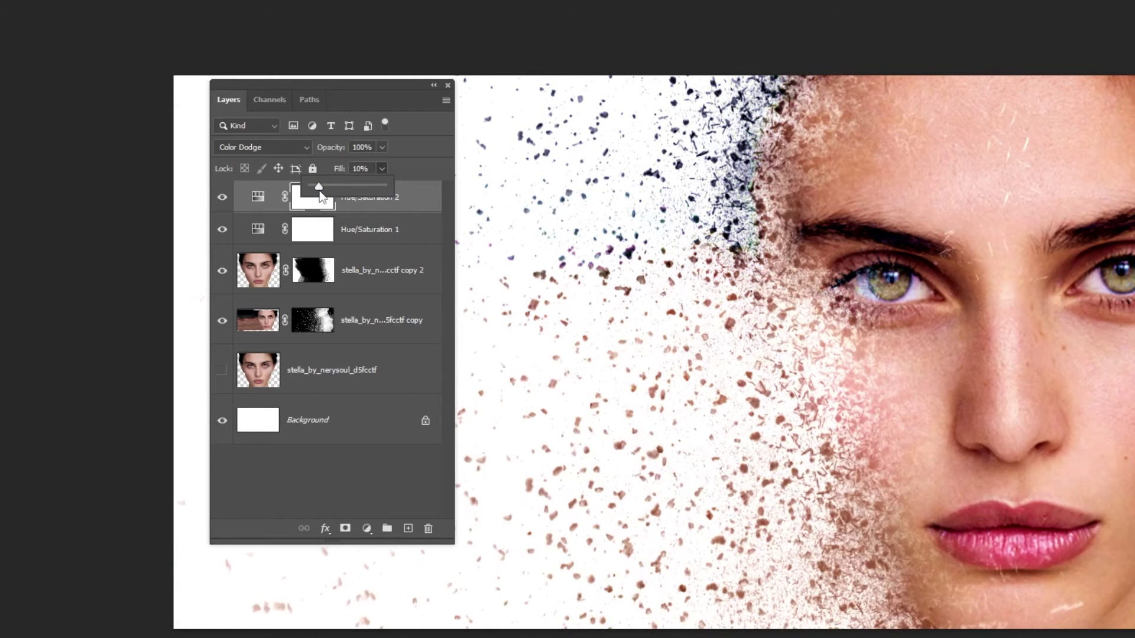
click(412, 200)
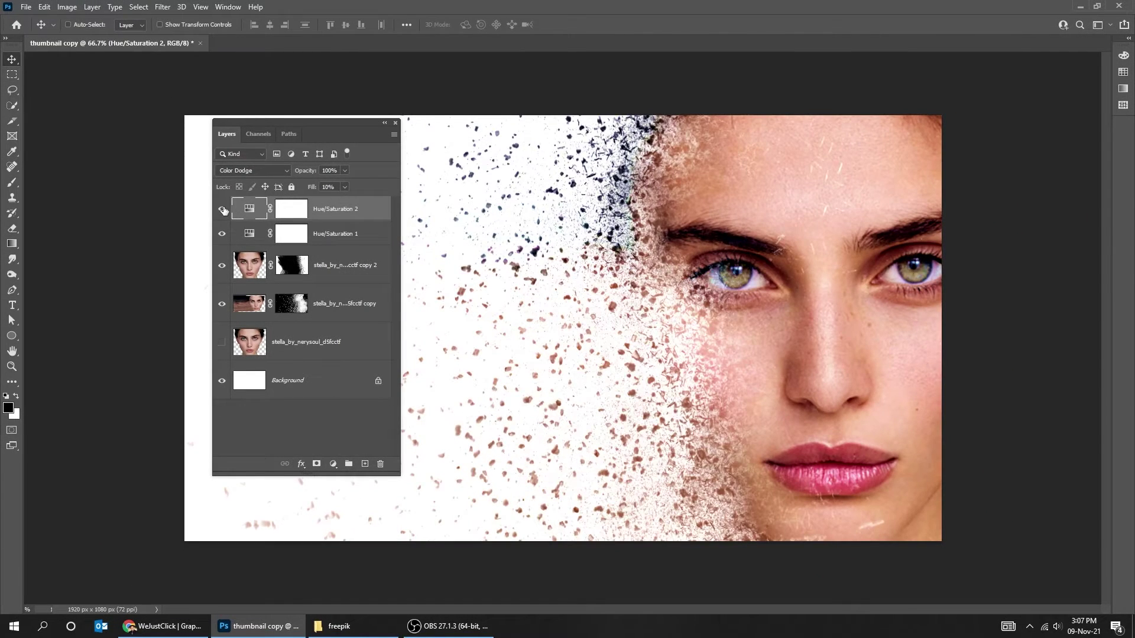
click(222, 209)
click(222, 209)
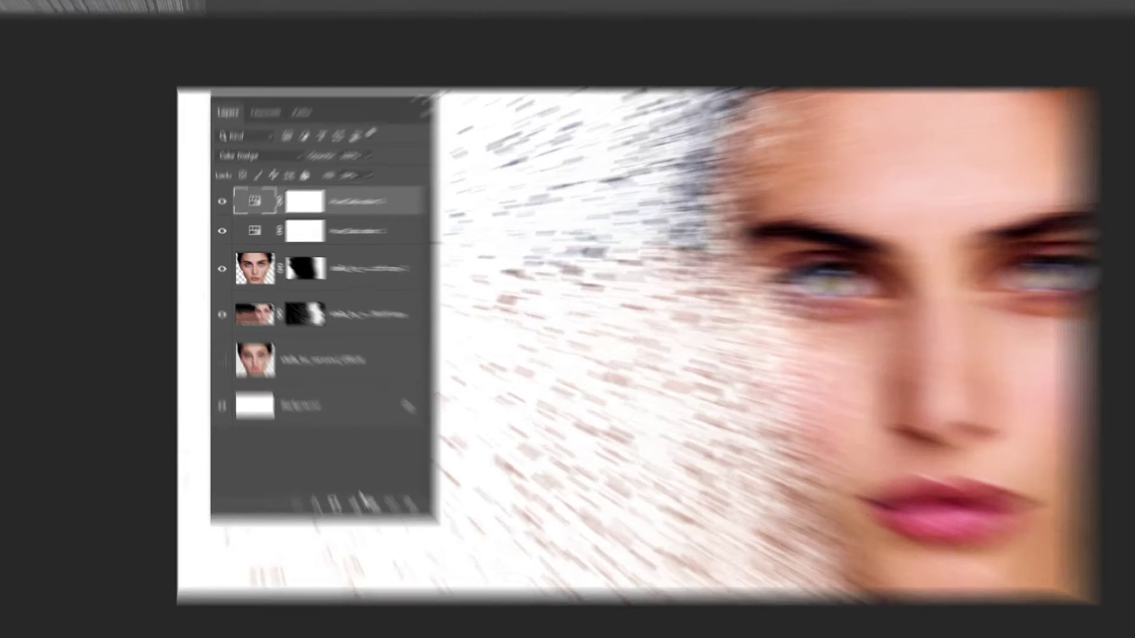
Add a Brightness/Contrast adjustment layer with brightness -2 and contrast 13, then close its properties
click(333, 464)
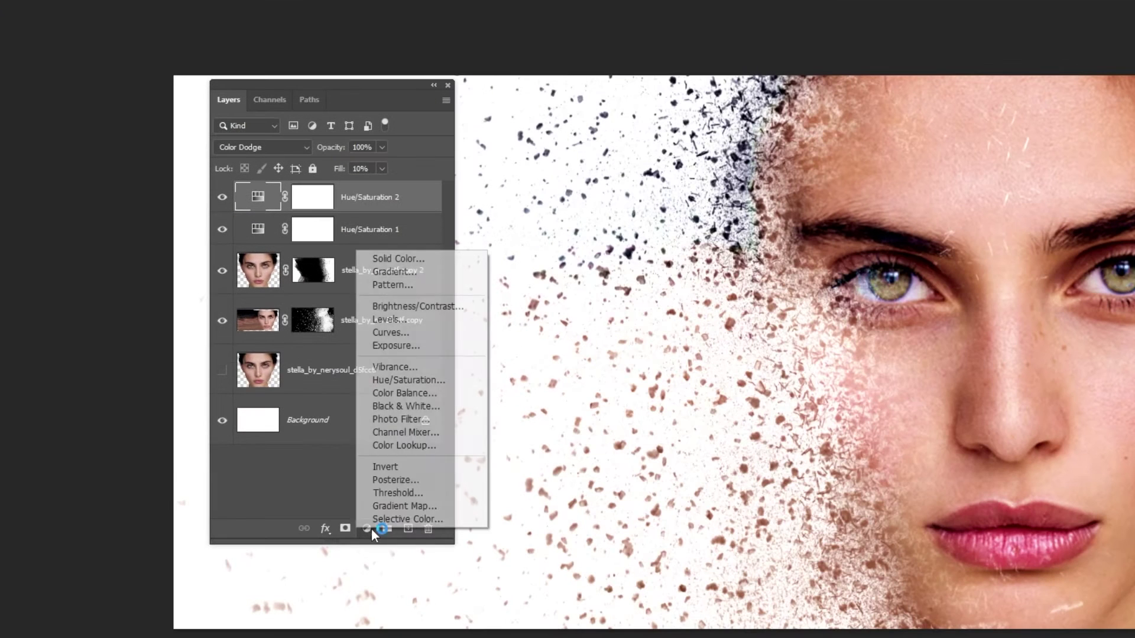
click(414, 307)
mouse_move(198, 410)
mouse_down()
mouse_move(210, 441)
mouse_move(197, 410)
mouse_up()
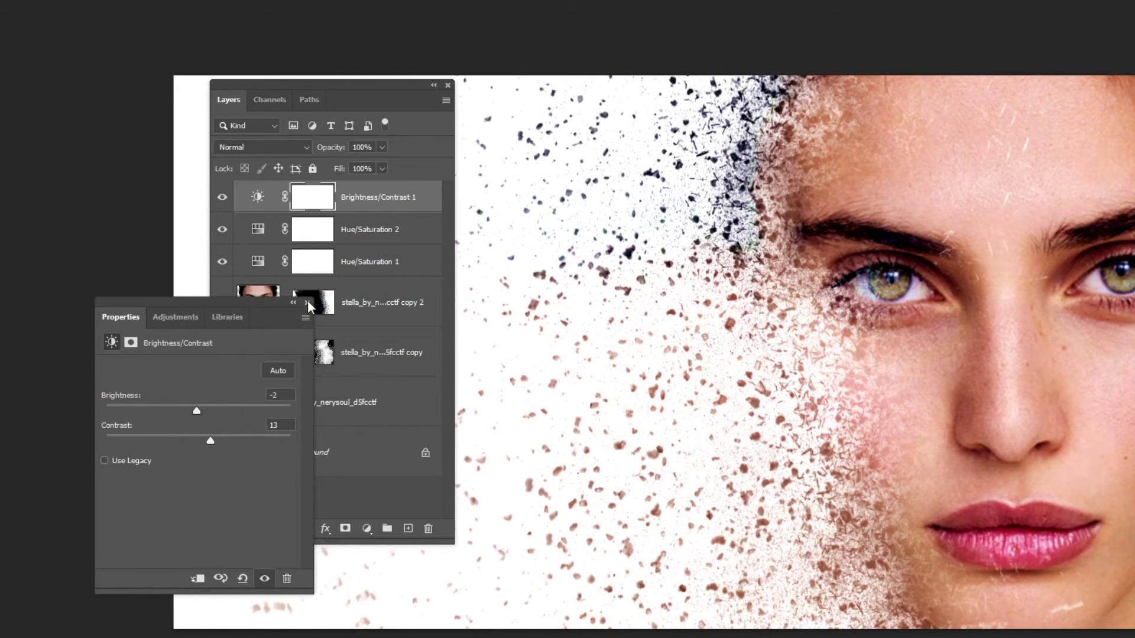
click(307, 303)
key(ctrl+plus)
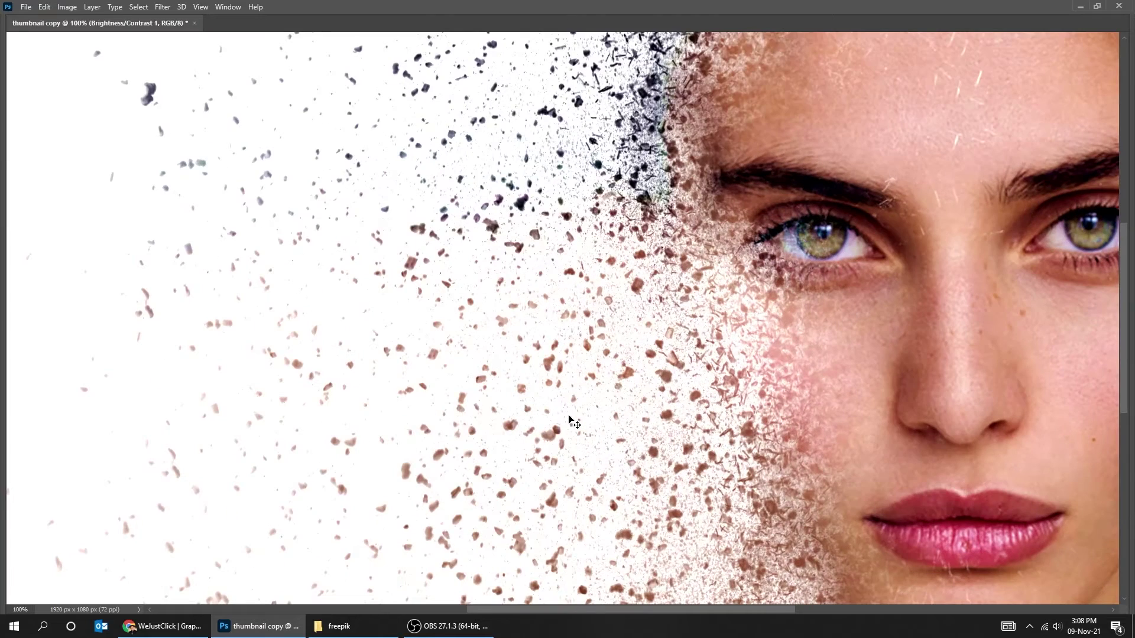